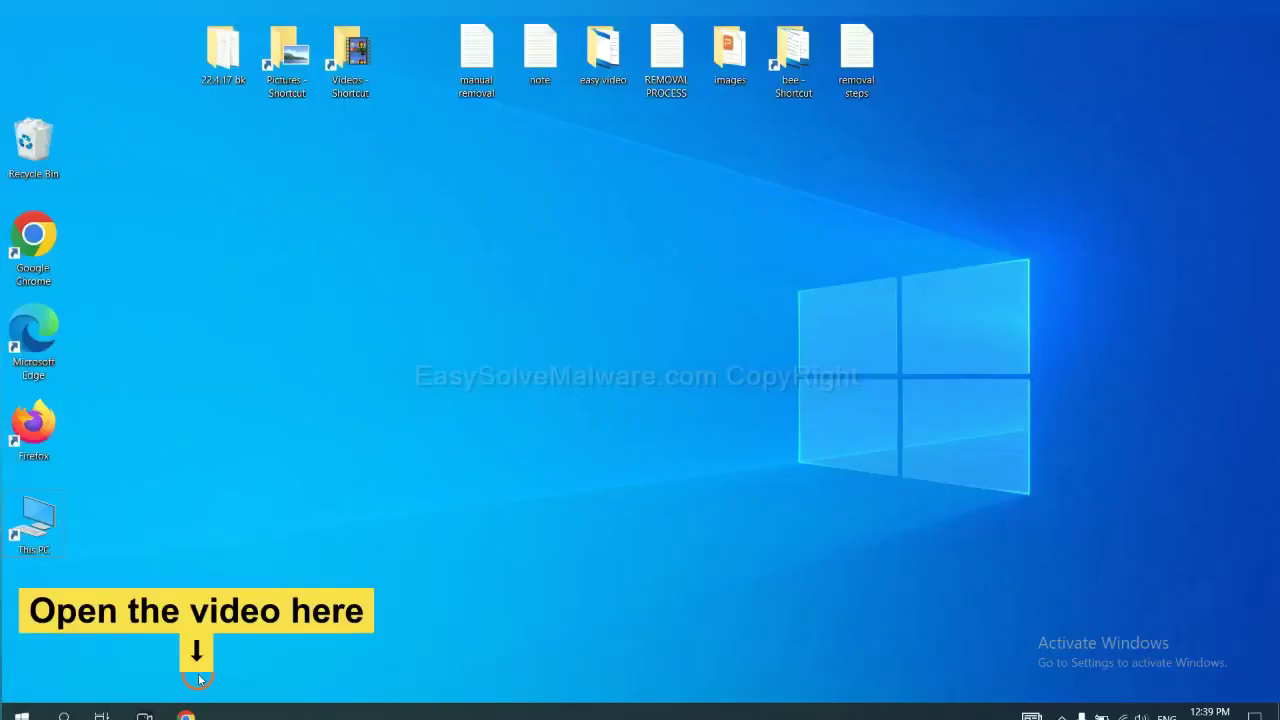
Switch Chrome to the easysolvemalware.com guide and download the SpyHunter for Windows installer.
click(192, 712)
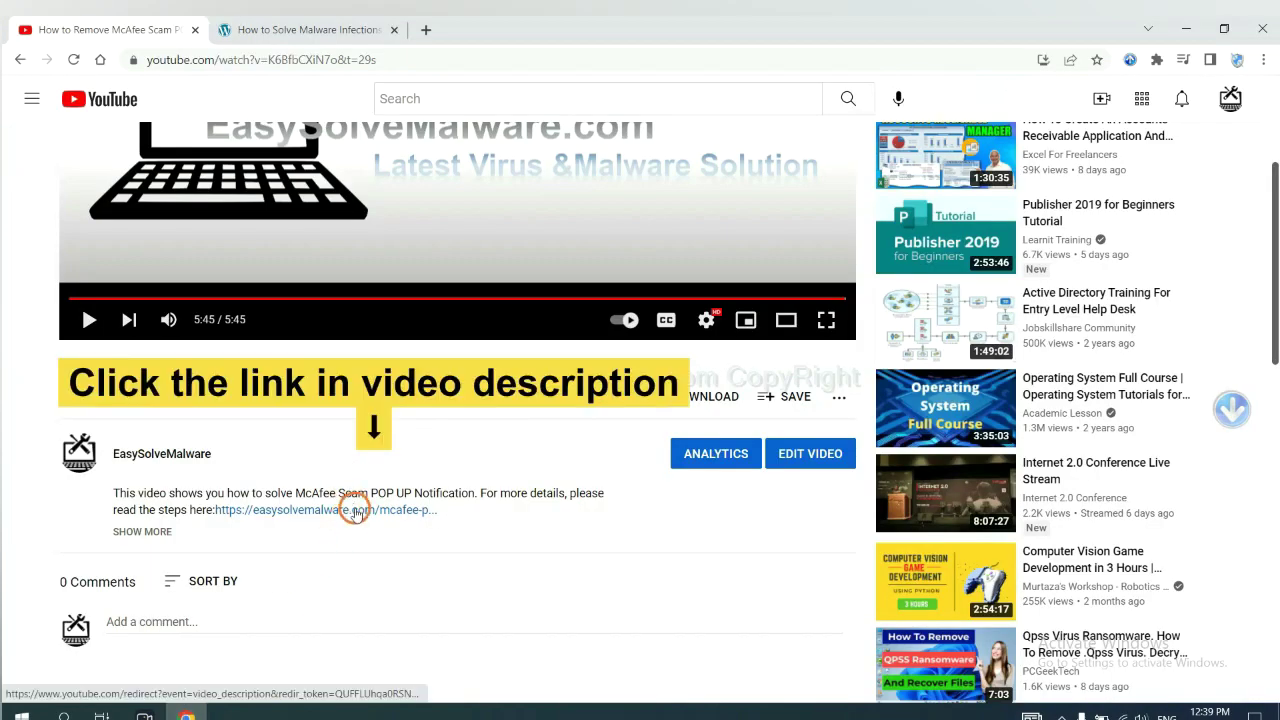
click(329, 26)
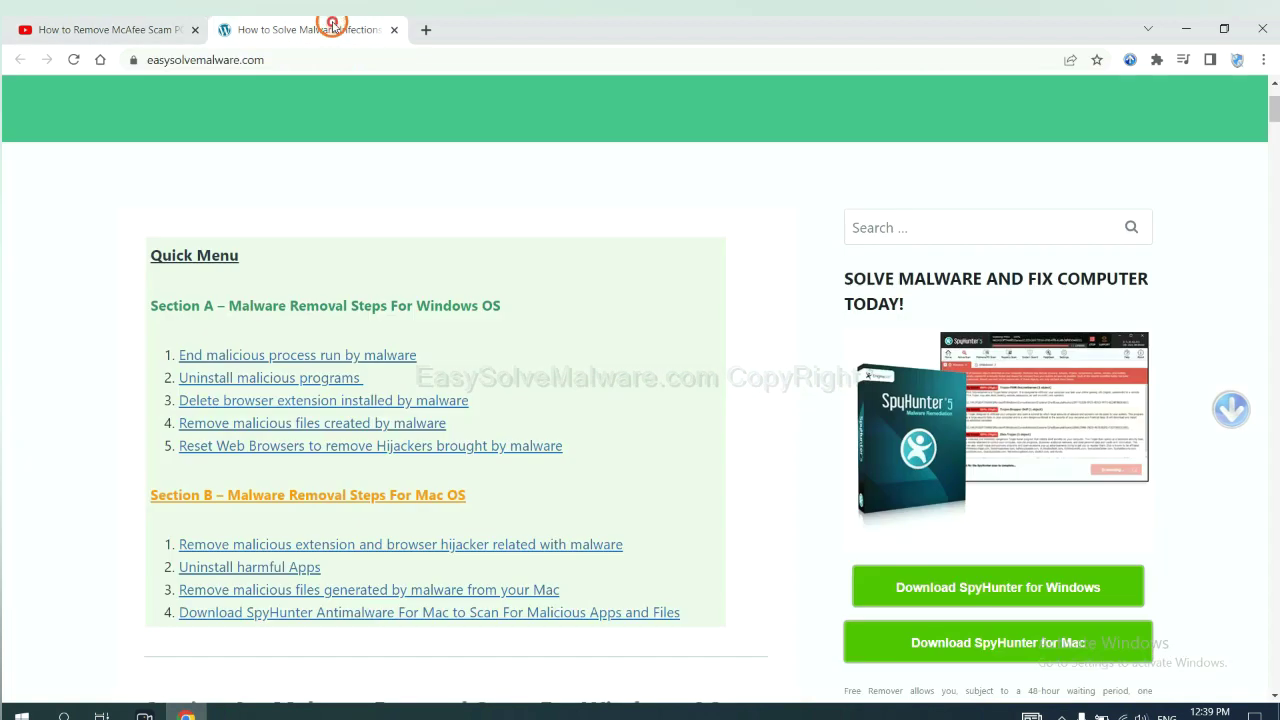
scroll(1272, 350, down, 3)
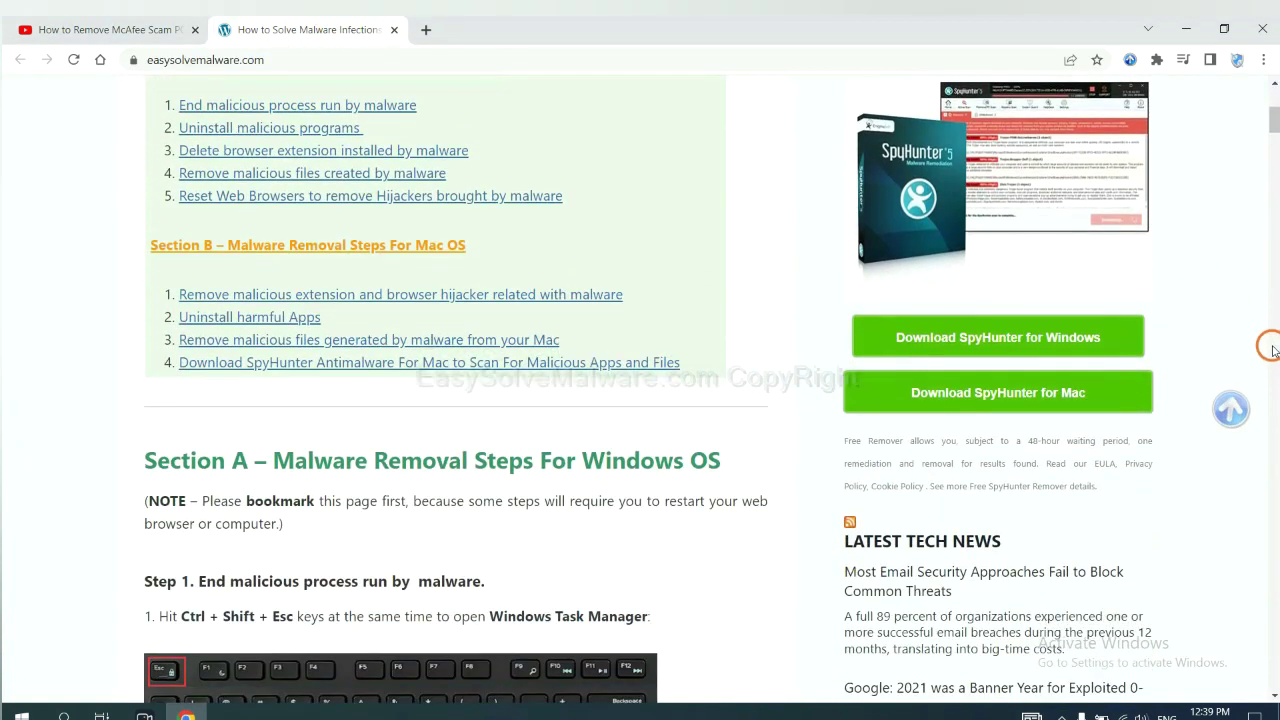
click(1088, 336)
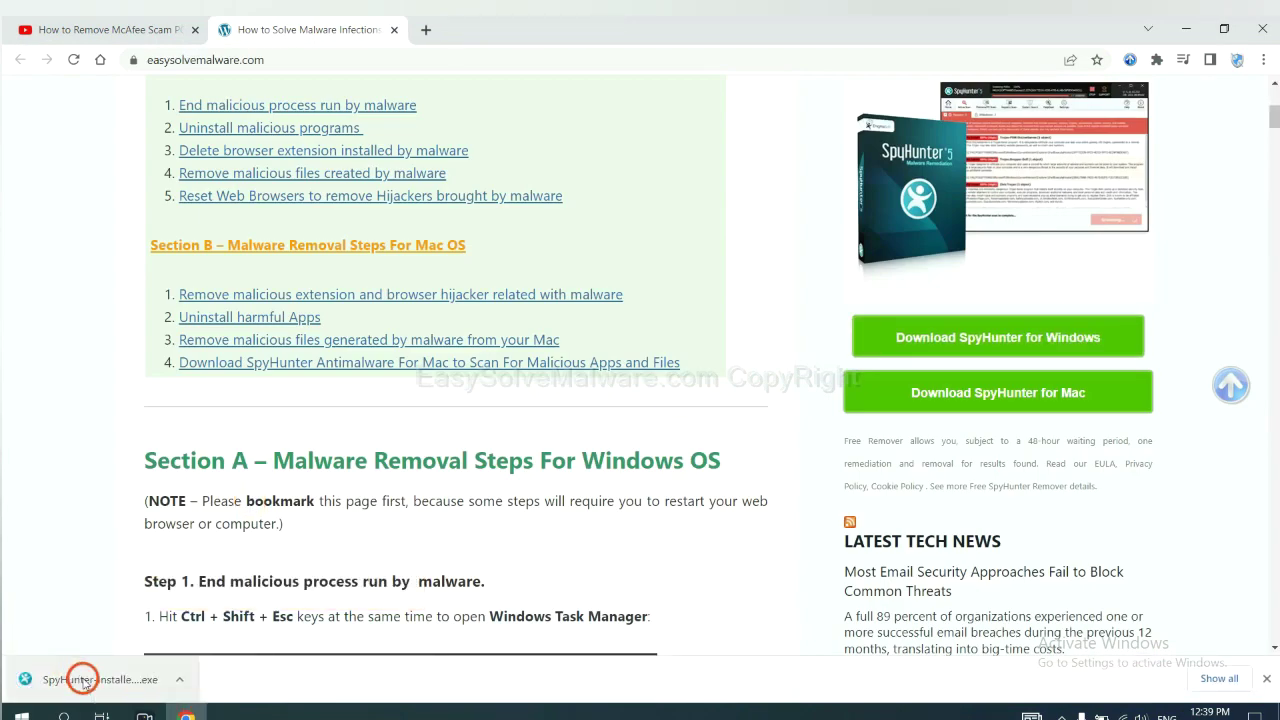
Run the downloaded installer in English, accept the EULA, and install SpyHunter 5.
click(83, 679)
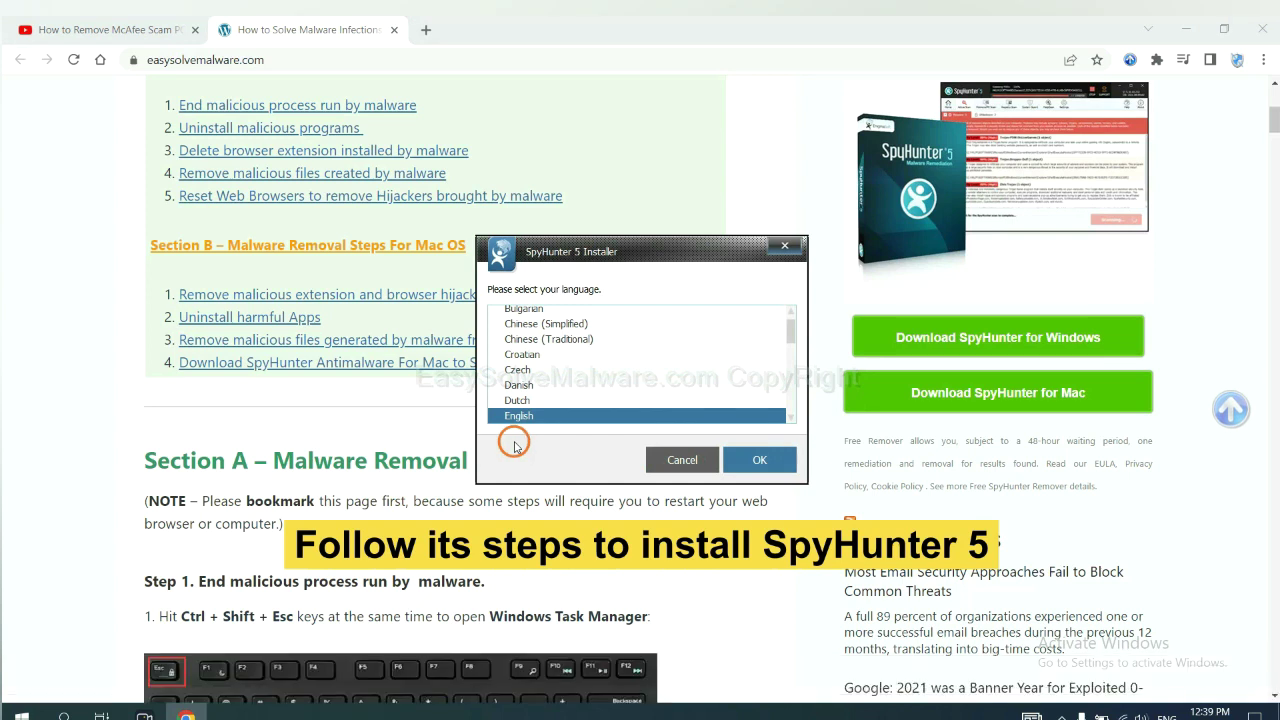
click(742, 459)
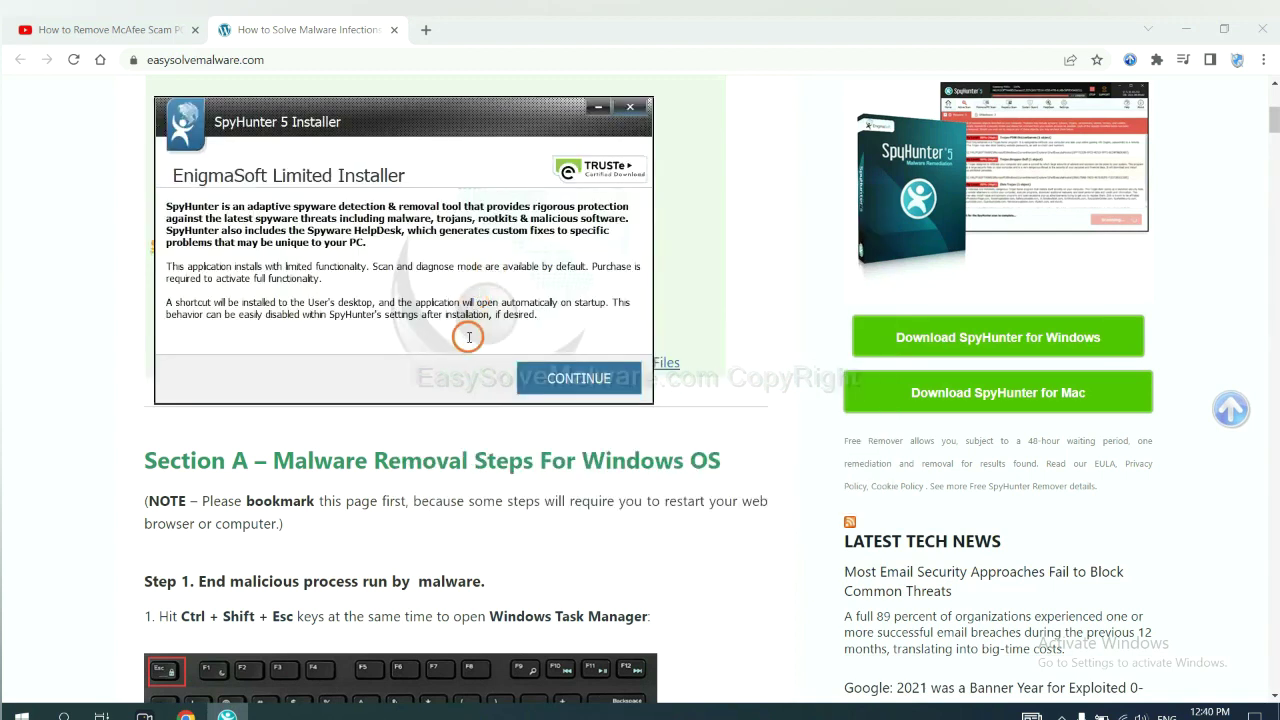
click(546, 382)
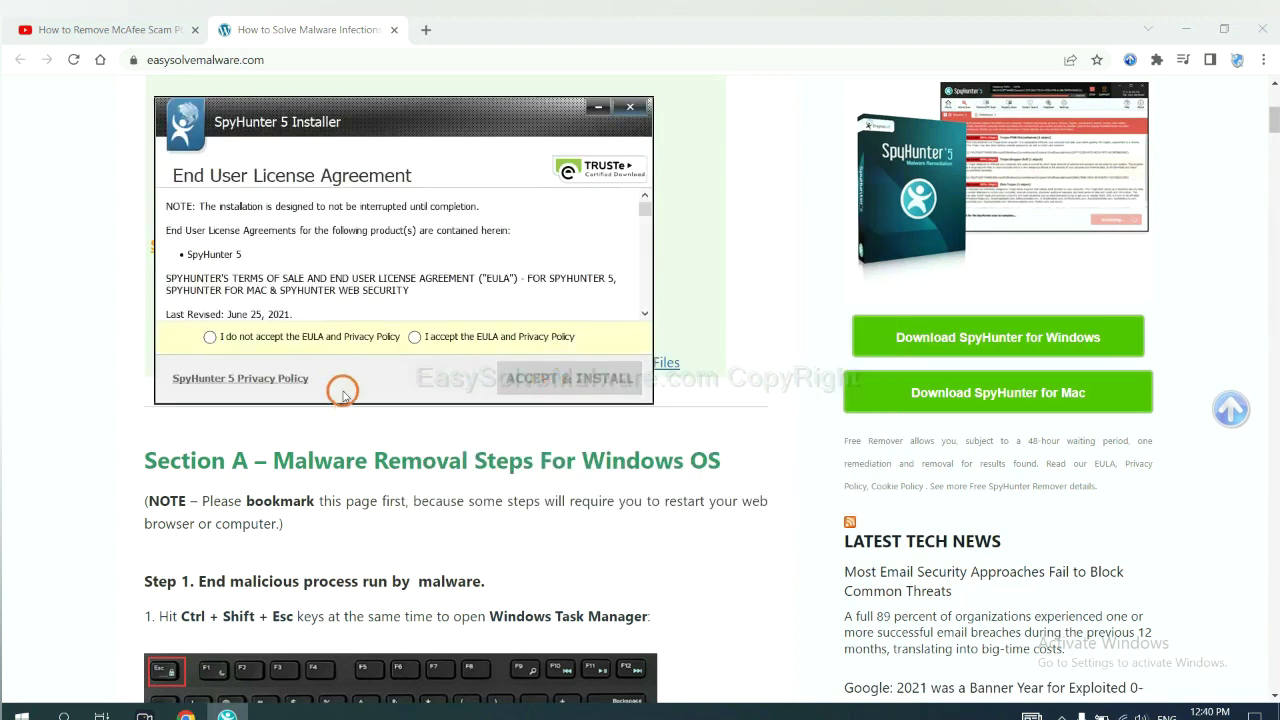
click(414, 336)
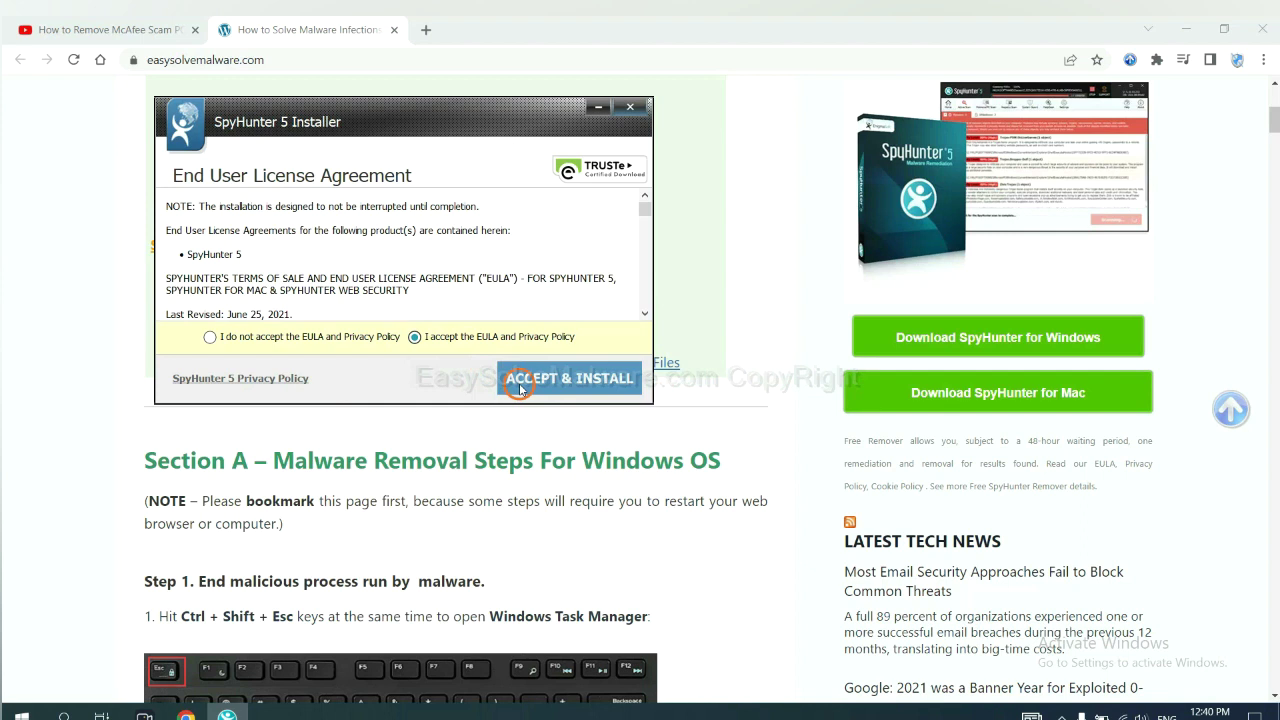
click(519, 380)
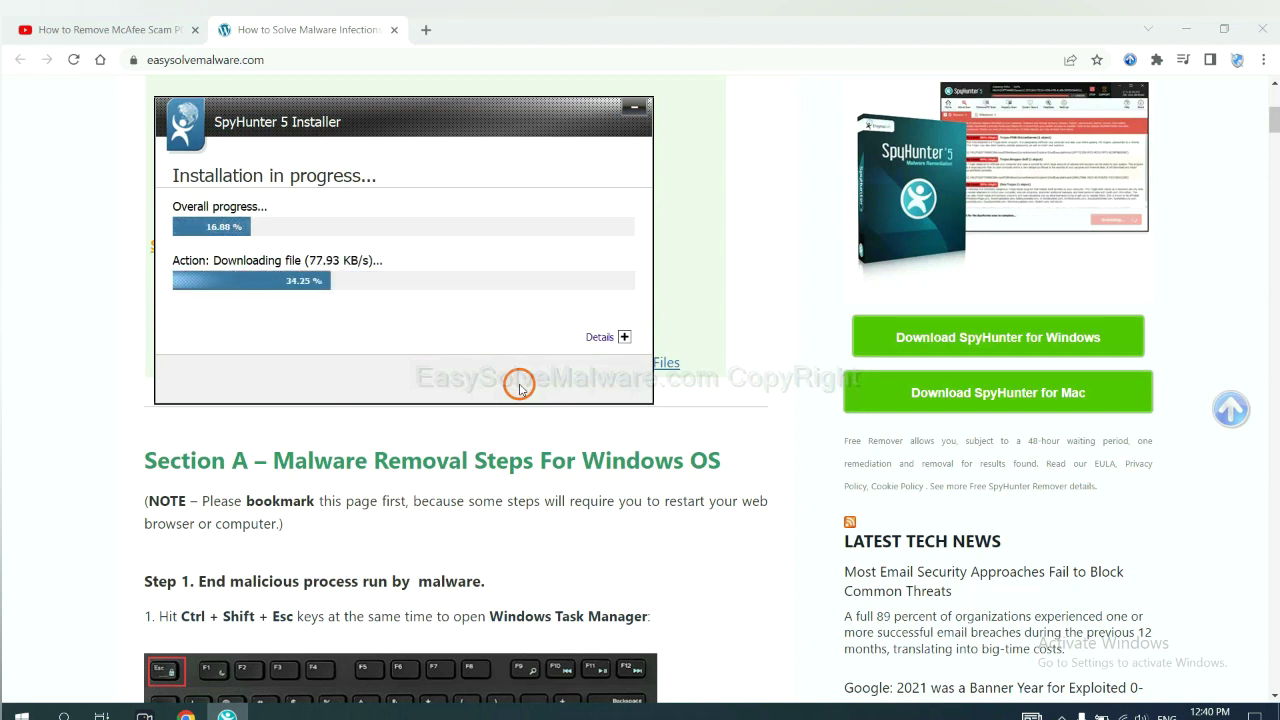
click(627, 464)
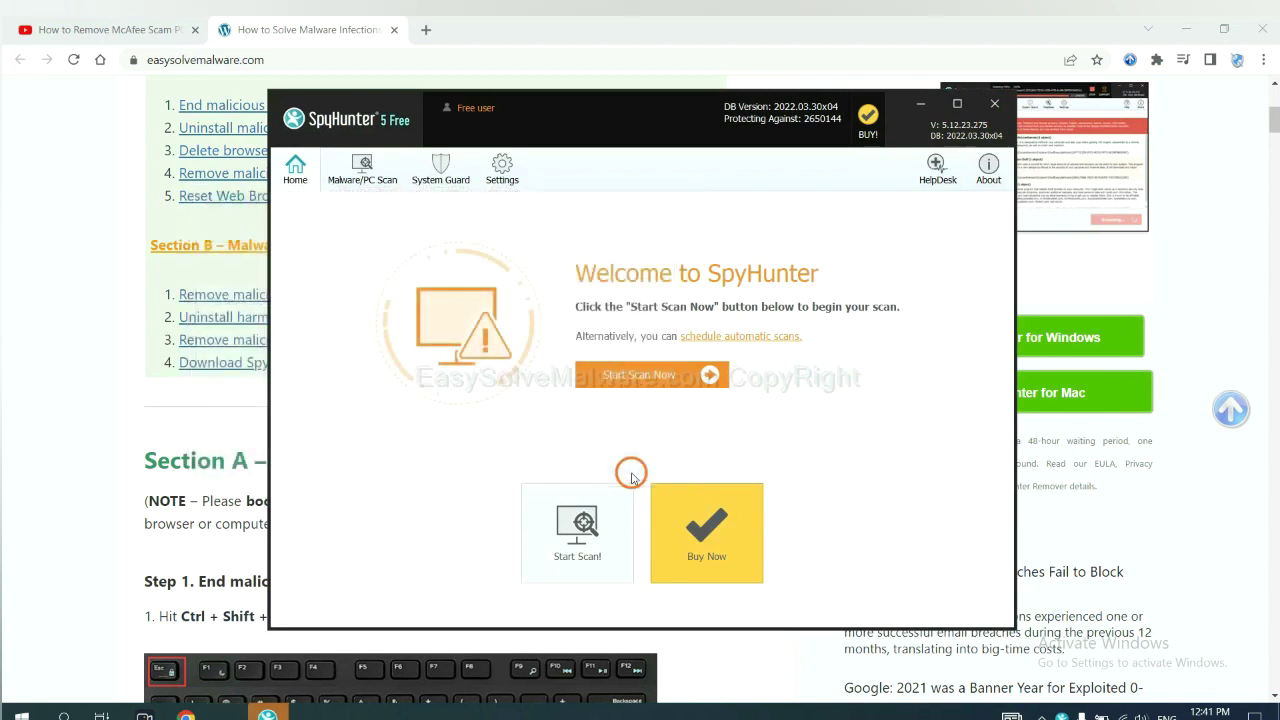
Scan the PC with SpyHunter and continue past the Unknown Objects results.
click(633, 384)
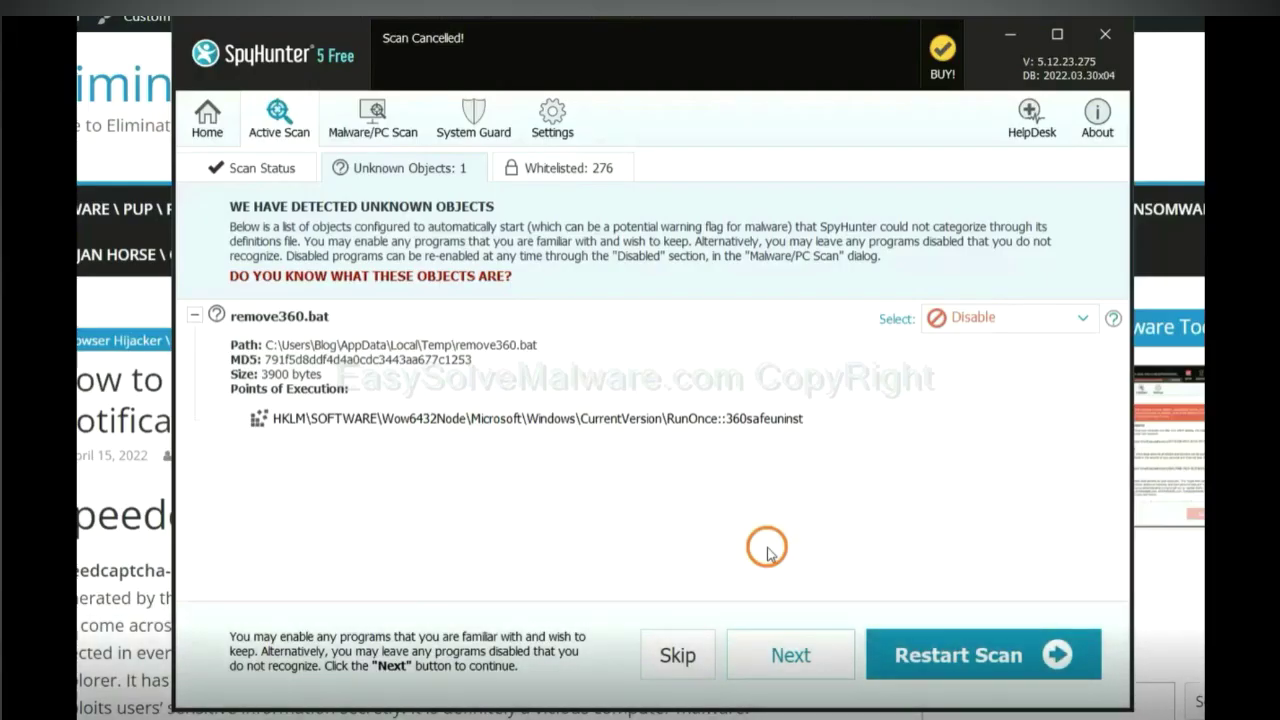
click(790, 658)
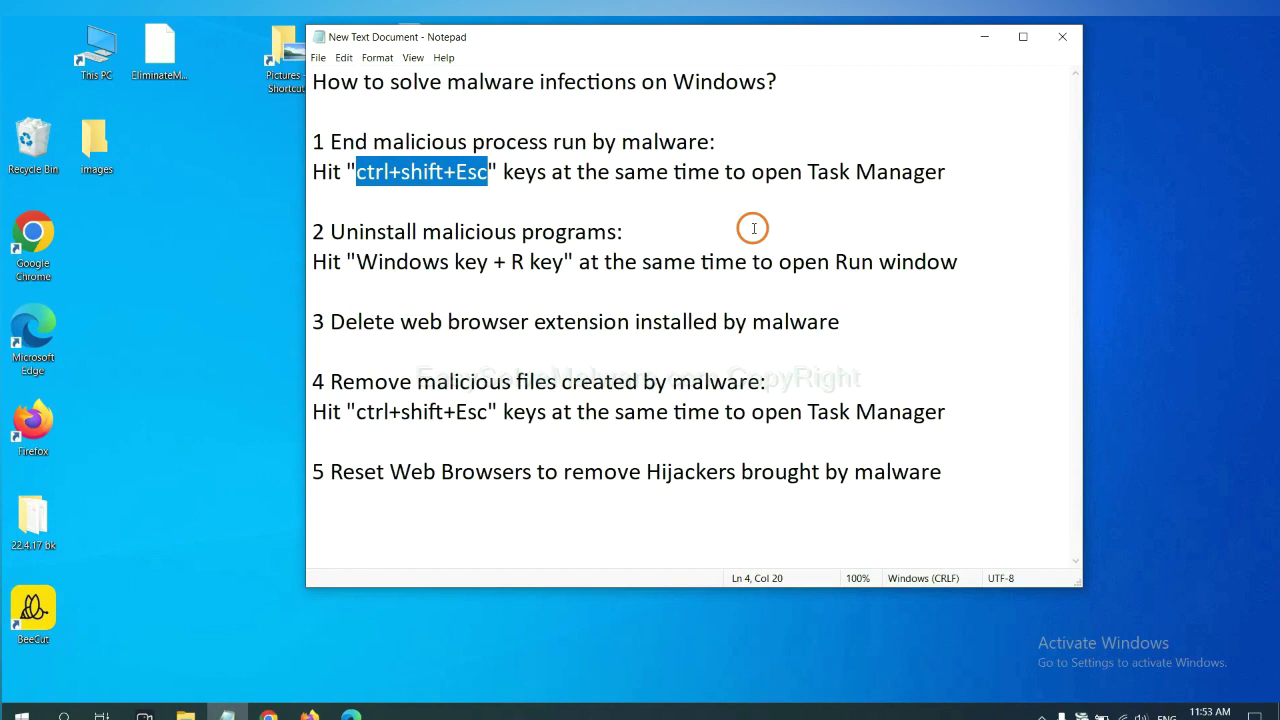
click(457, 172)
drag(488, 174, 357, 174)
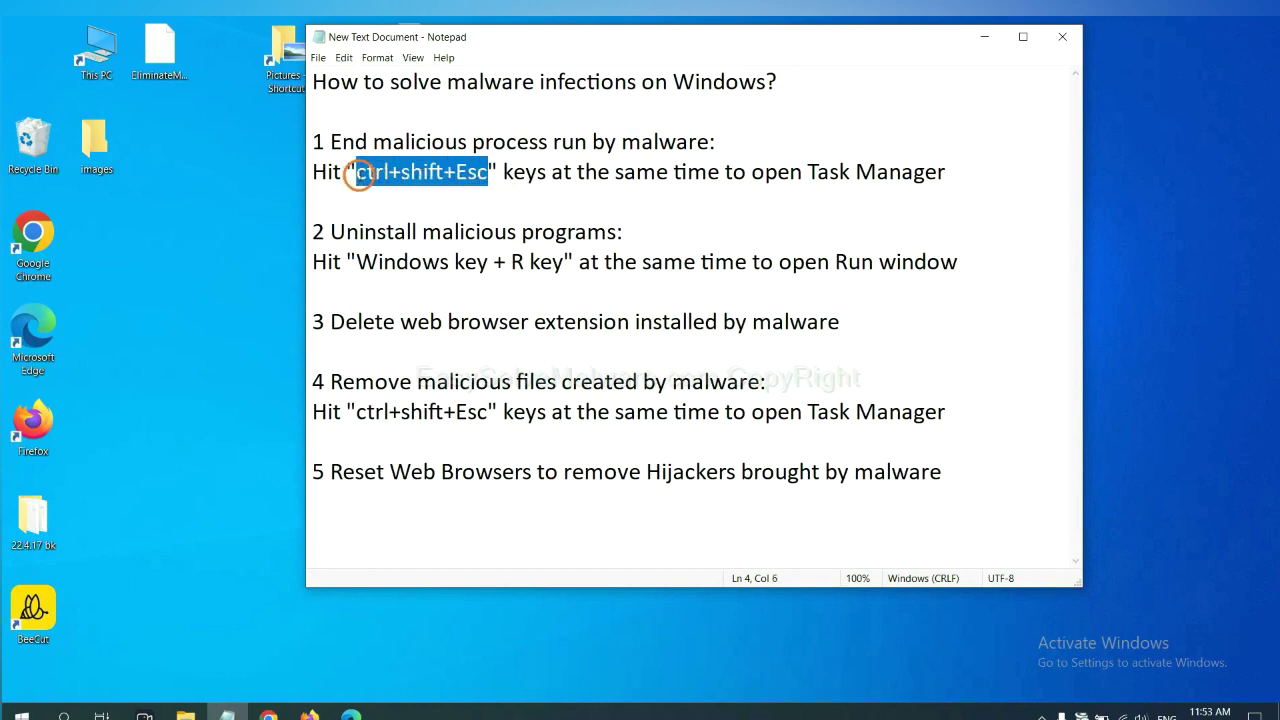
key(ctrl+shift+Escape)
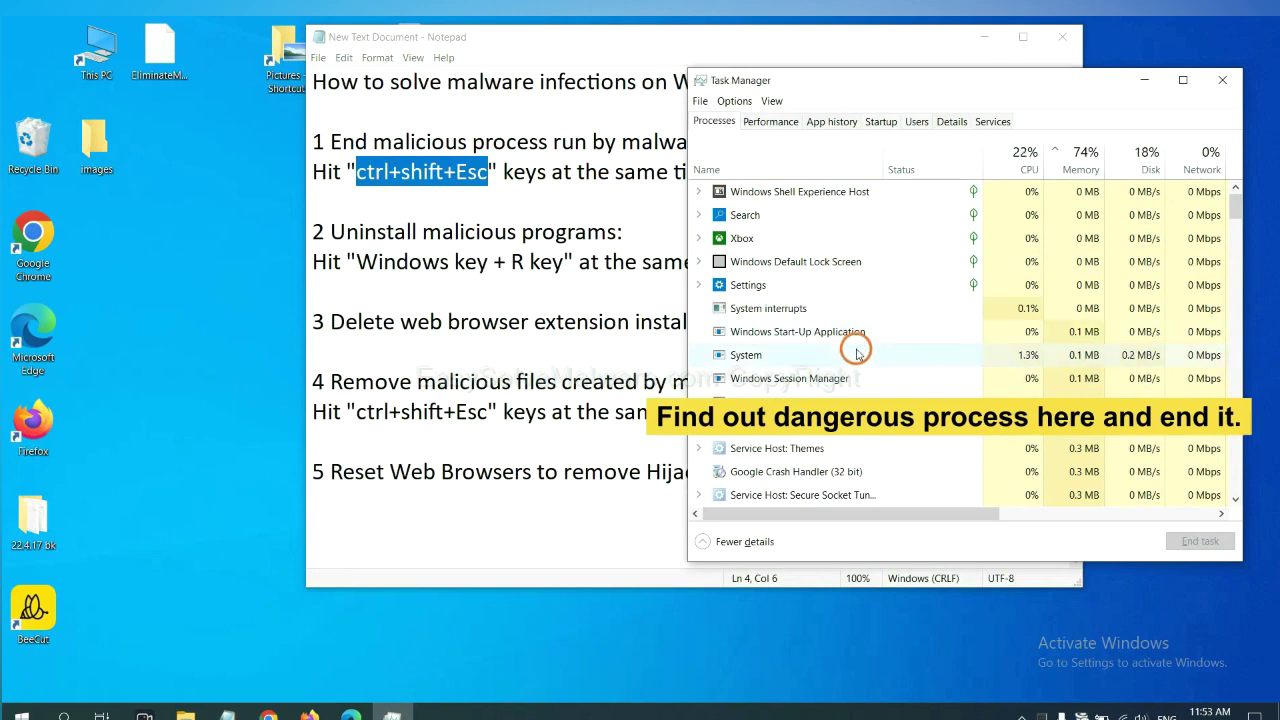
click(857, 354)
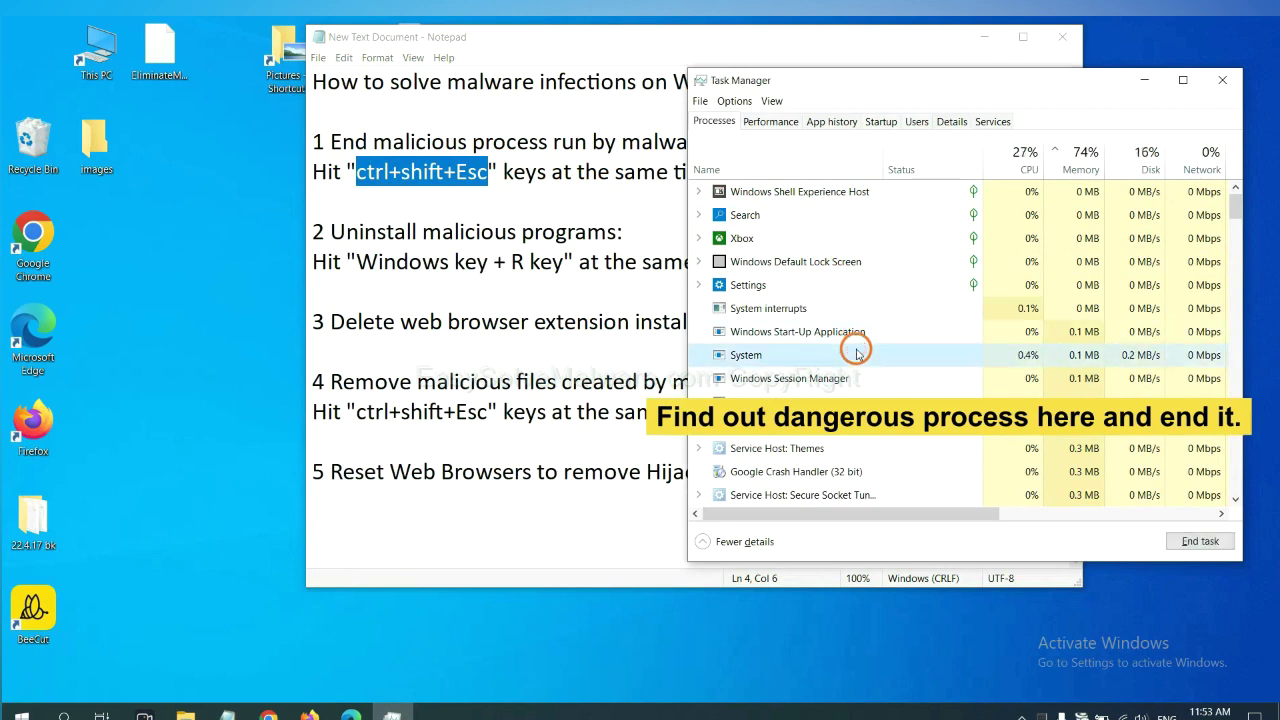
click(852, 400)
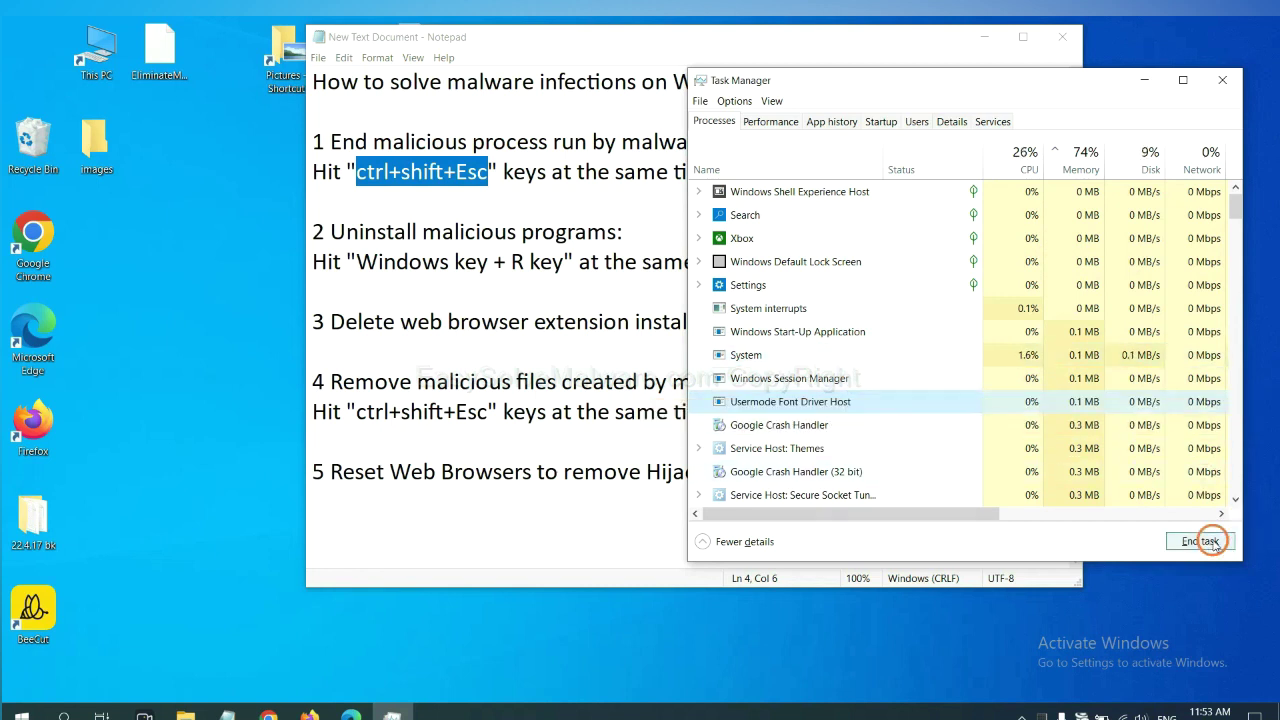
click(1218, 80)
click(799, 290)
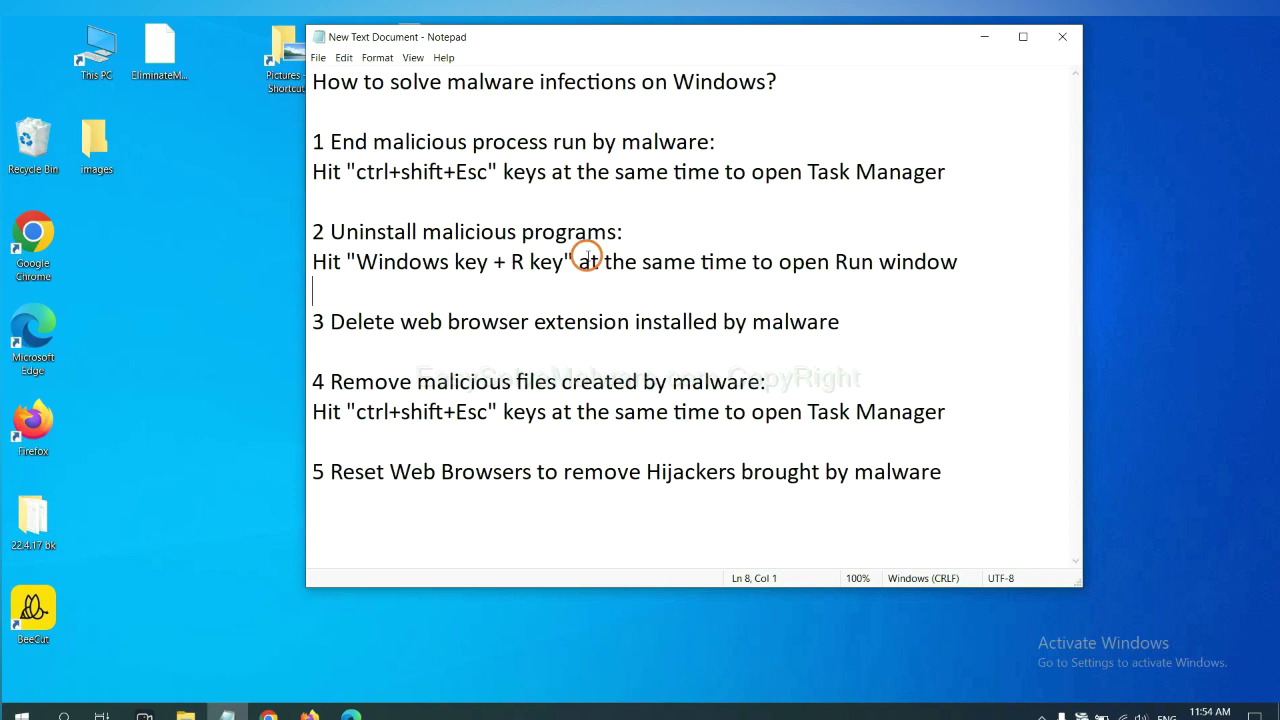
Launch Control Panel by running 'control panel' from the Win+R Run dialog.
click(361, 265)
drag(361, 265, 560, 270)
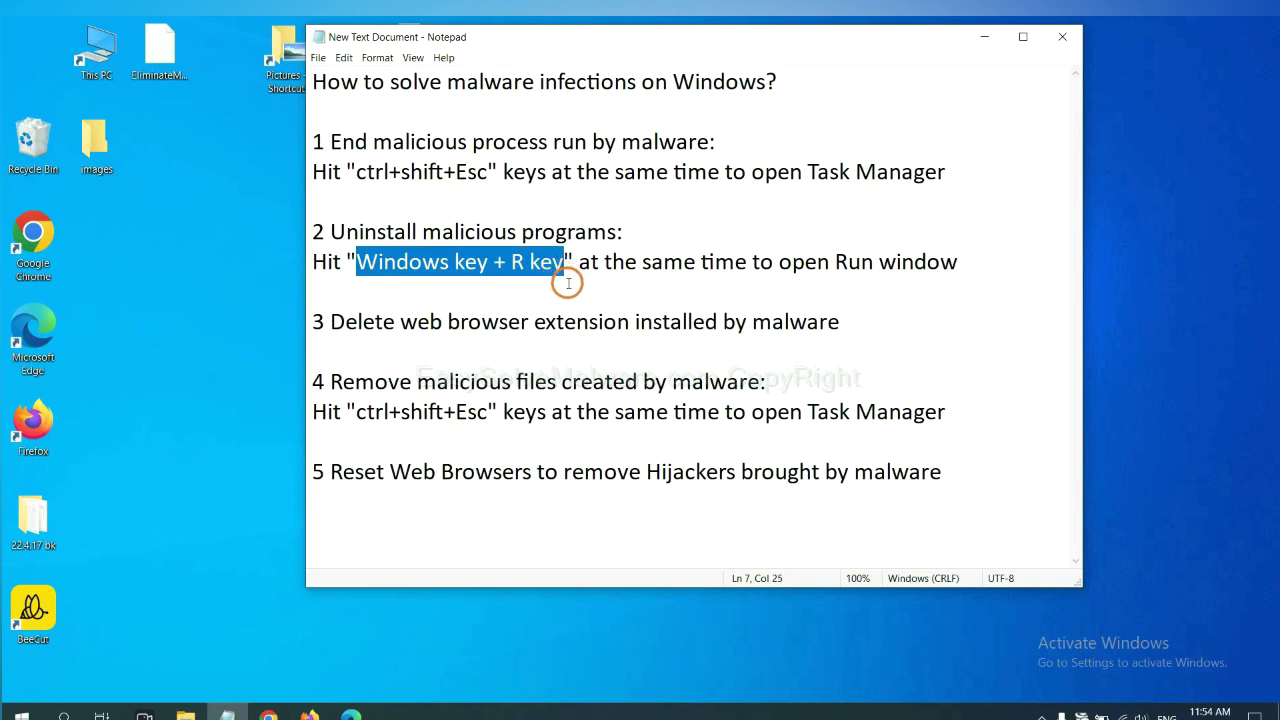
key(super+r)
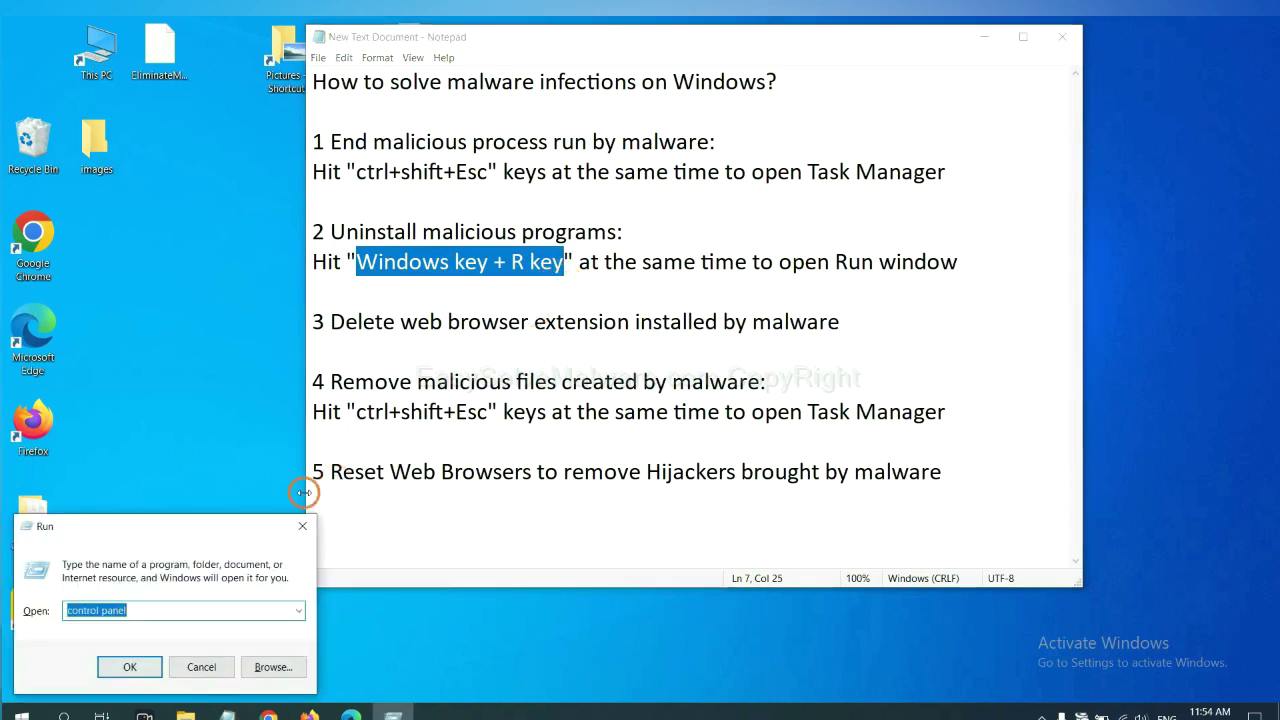
drag(143, 539, 981, 256)
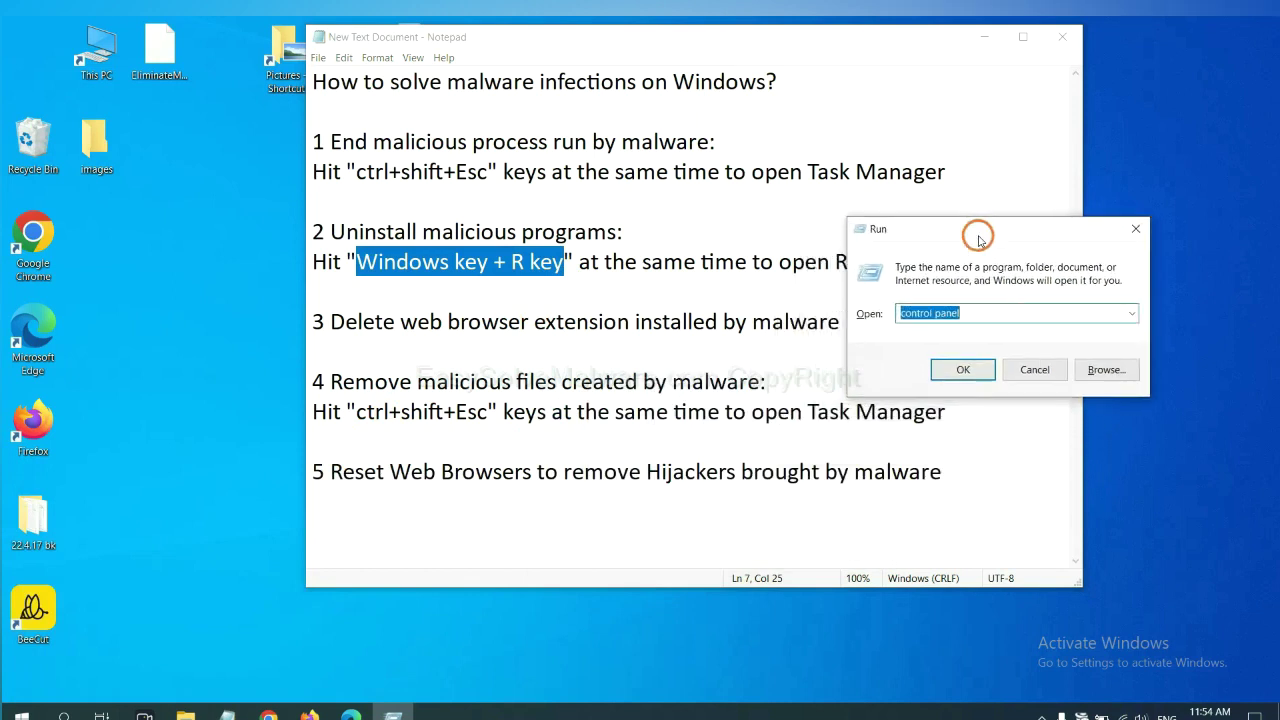
click(990, 314)
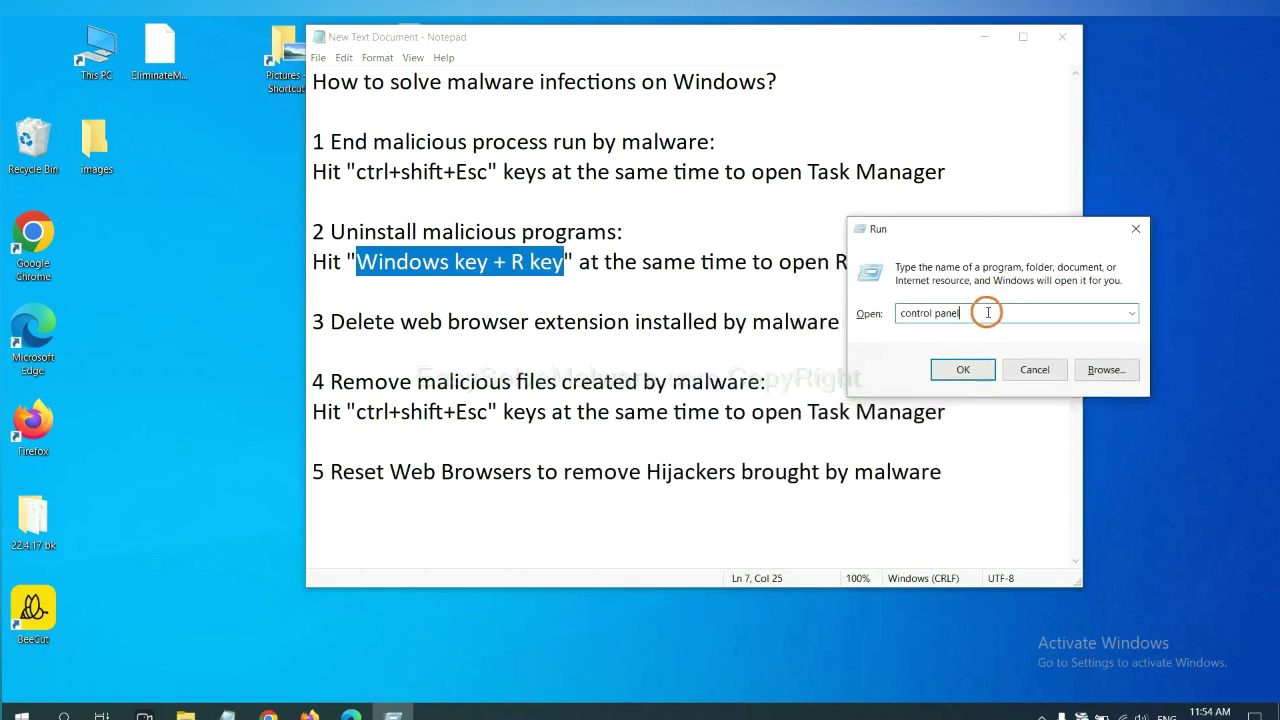
drag(986, 314, 880, 314)
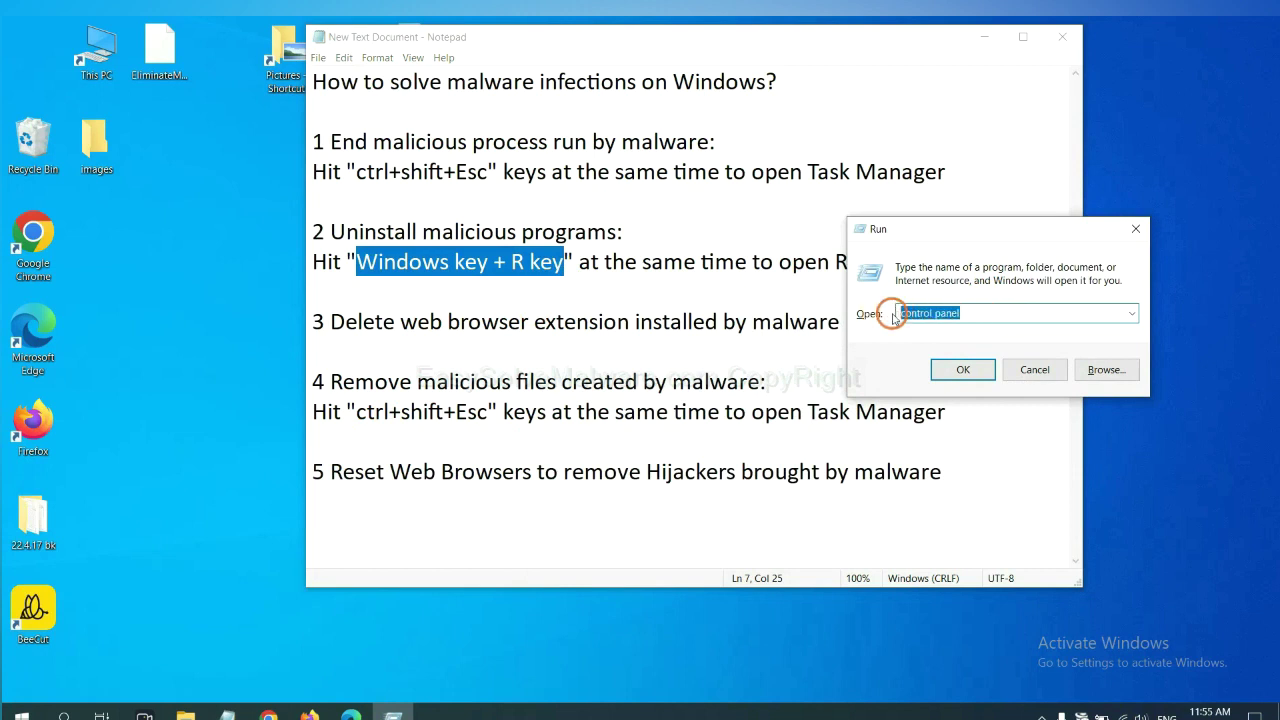
click(960, 371)
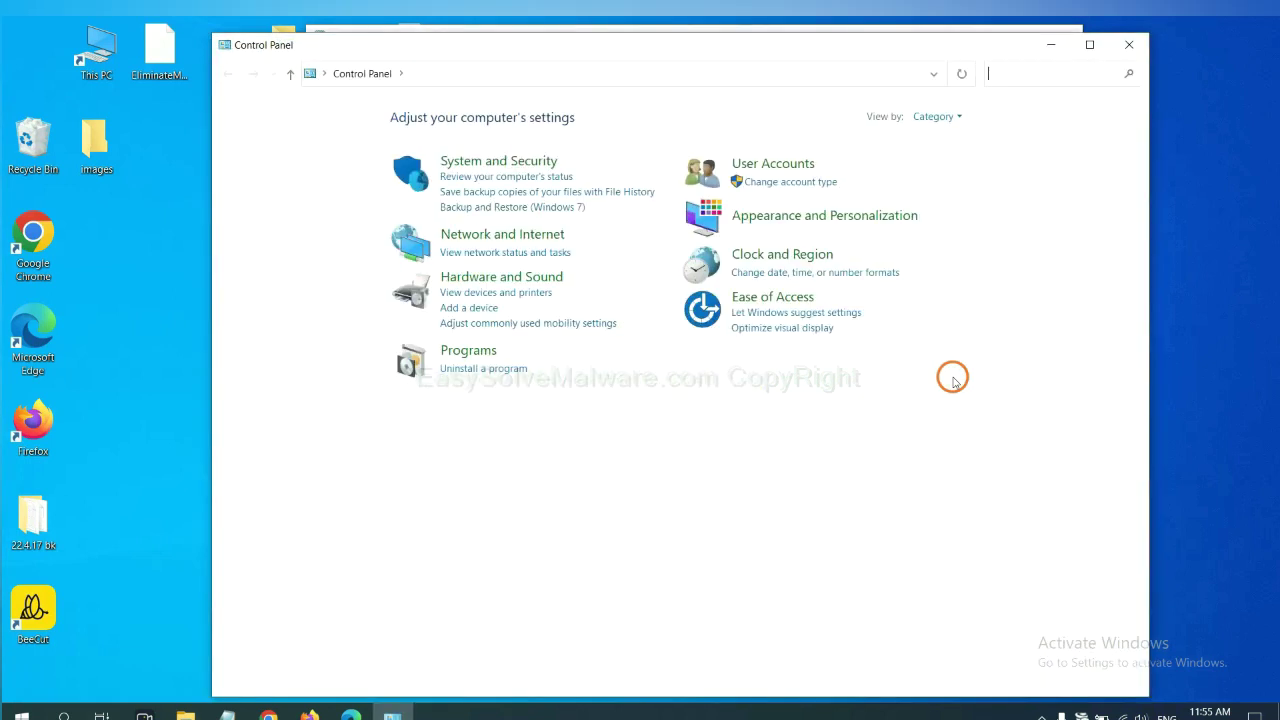
Open the installed programs list, select Xiph.Org Open Codecs, then close the list.
click(507, 369)
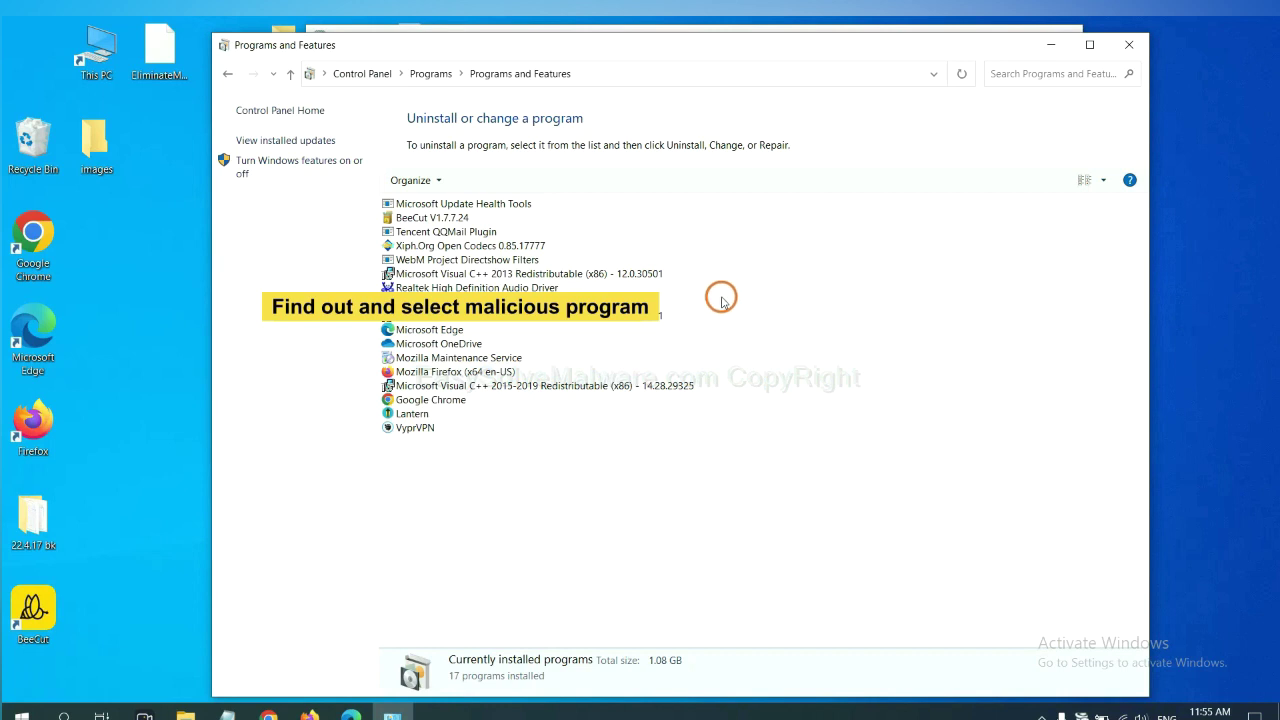
click(505, 246)
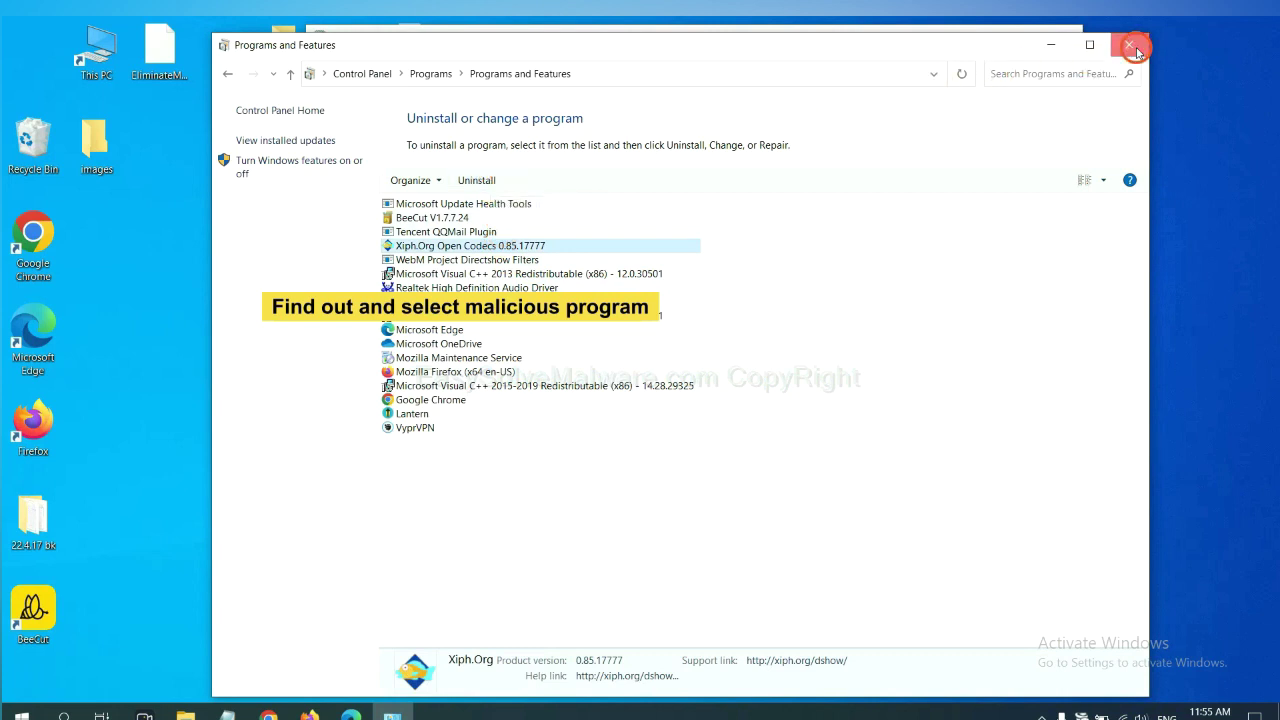
click(1134, 46)
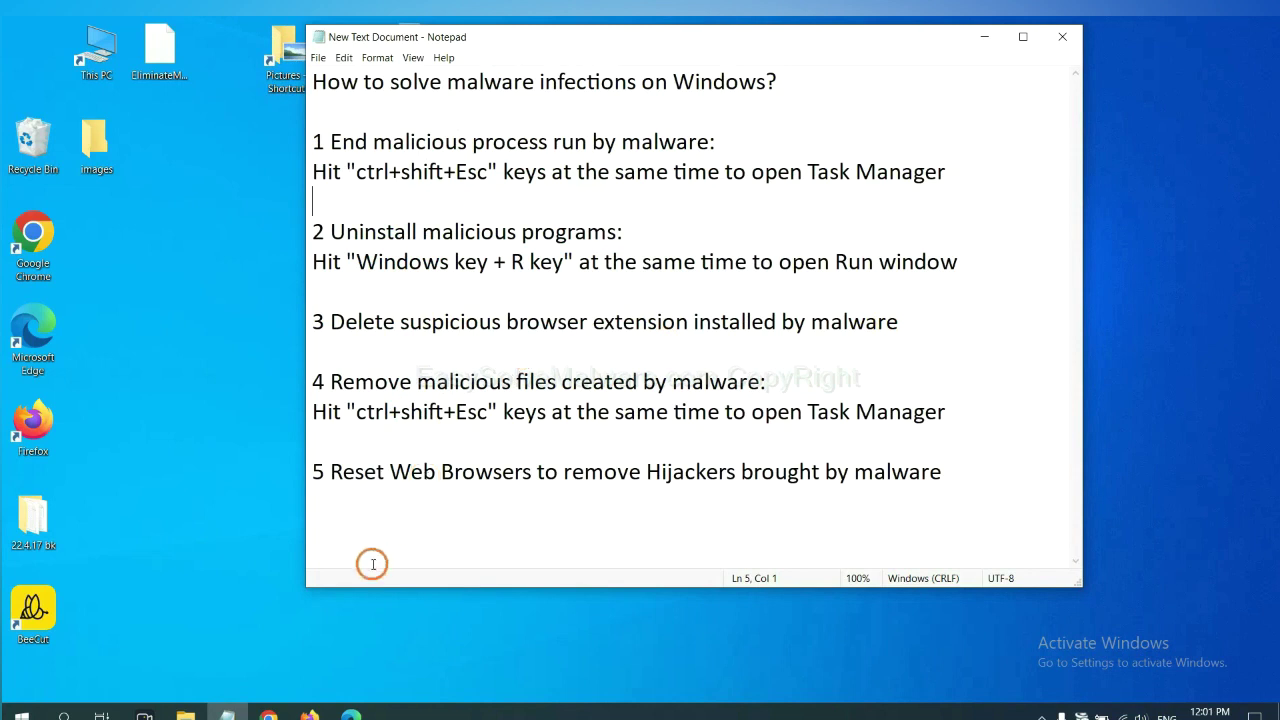
Open Chrome's Extensions page, which shows Scroll To Top installed.
click(268, 712)
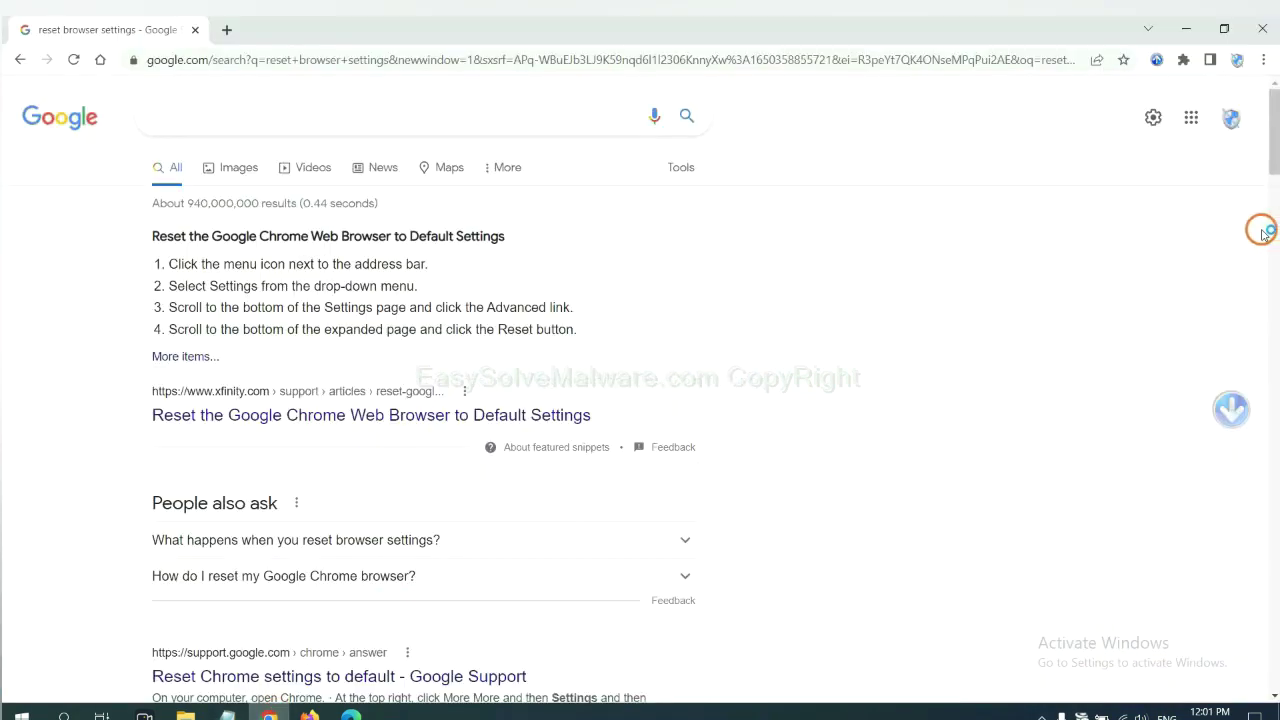
click(1262, 60)
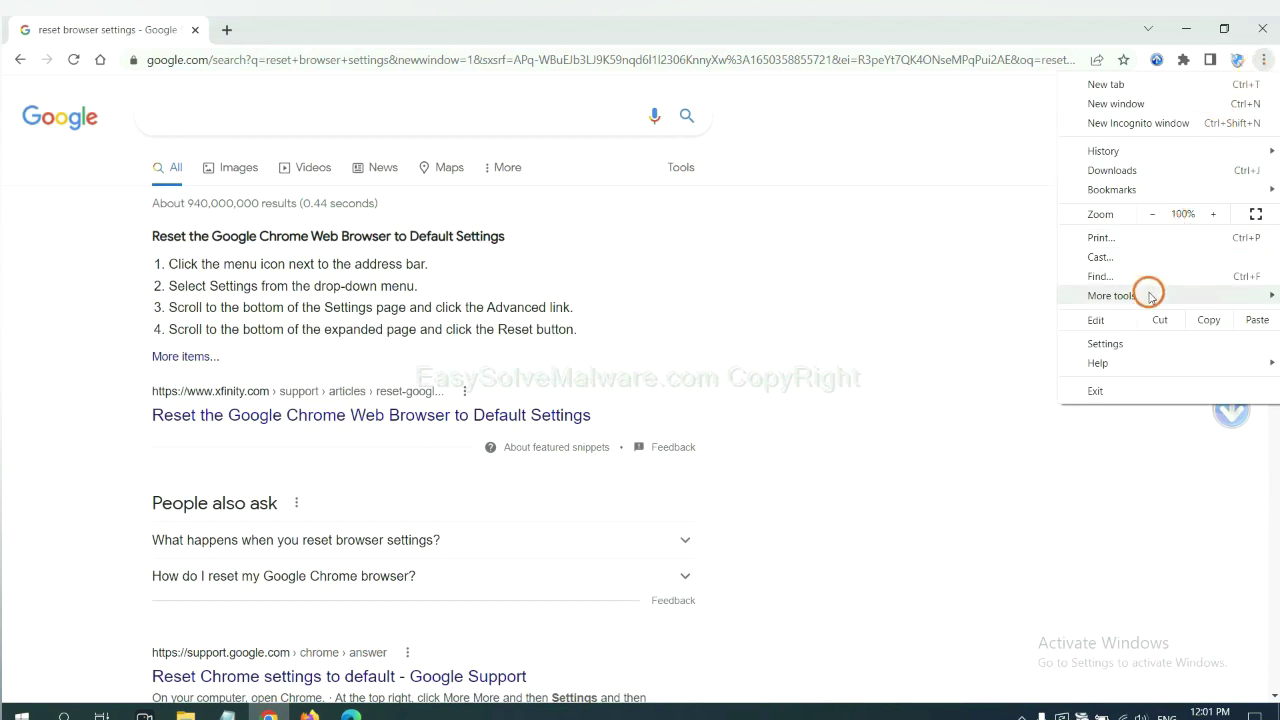
mouse_move(1112, 295)
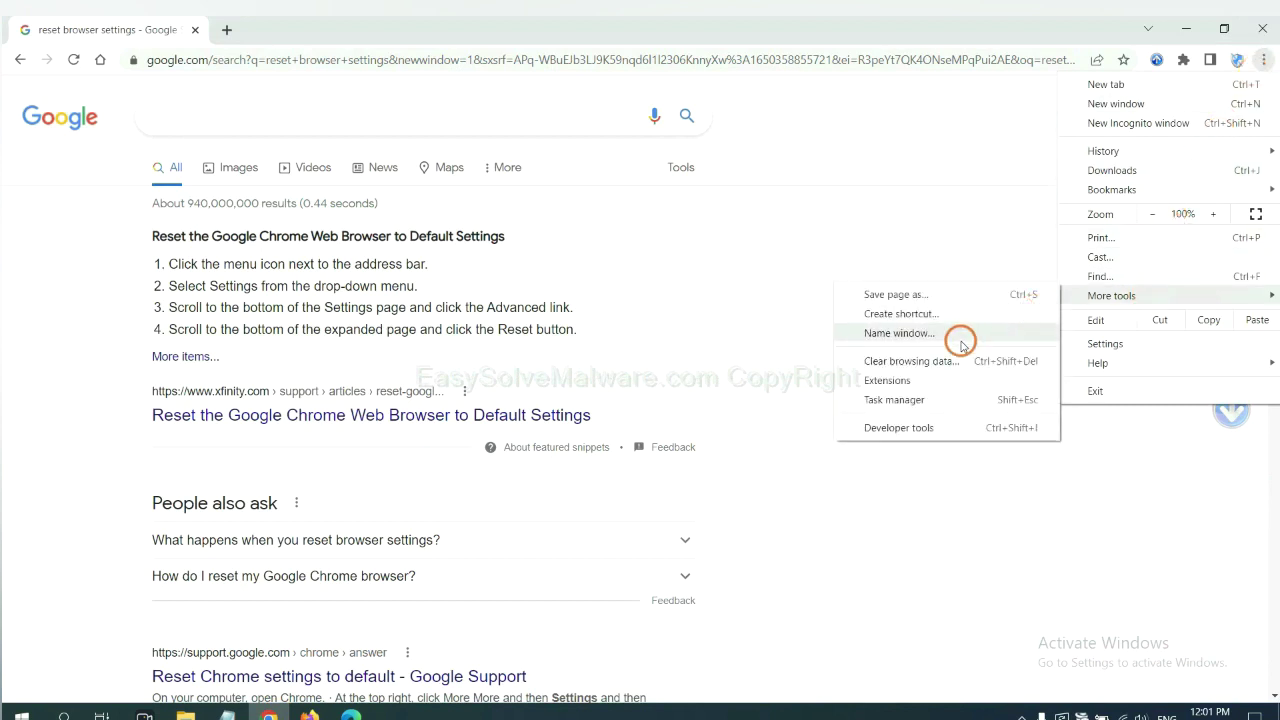
click(945, 380)
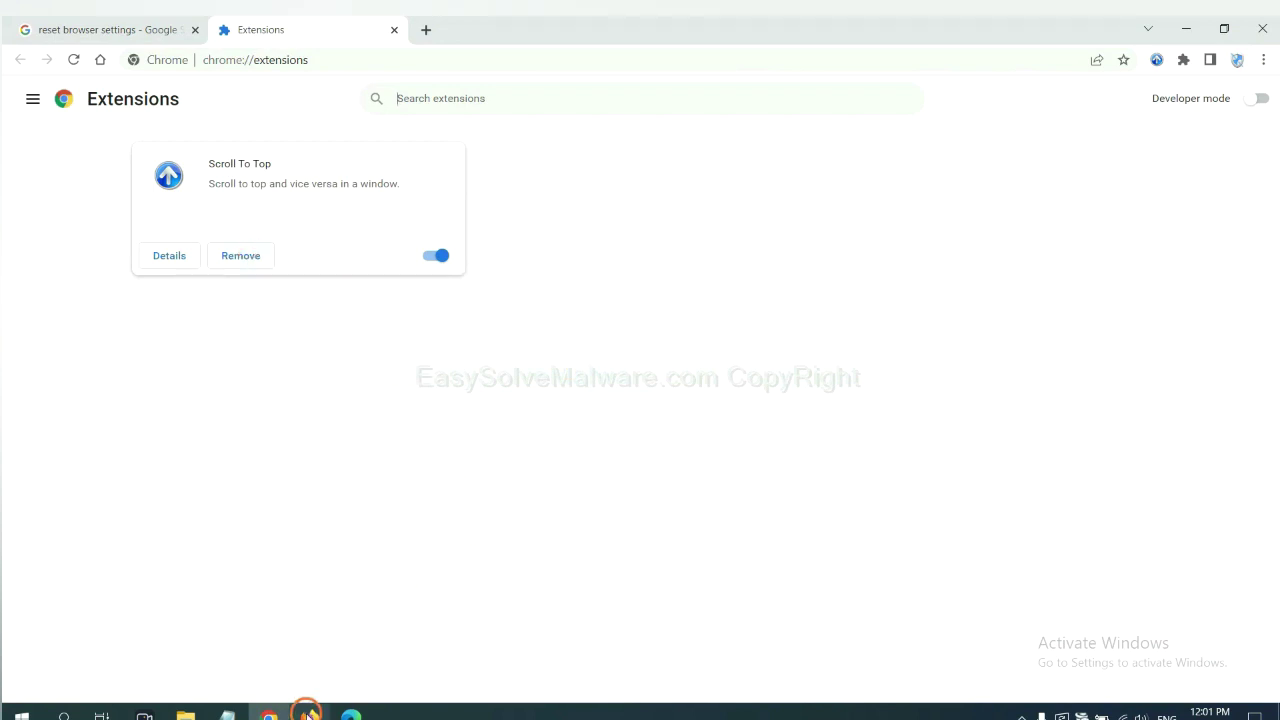
Open Firefox's Add-ons Manager and show the GIPHY for Firefox options, then go to Edge.
click(308, 714)
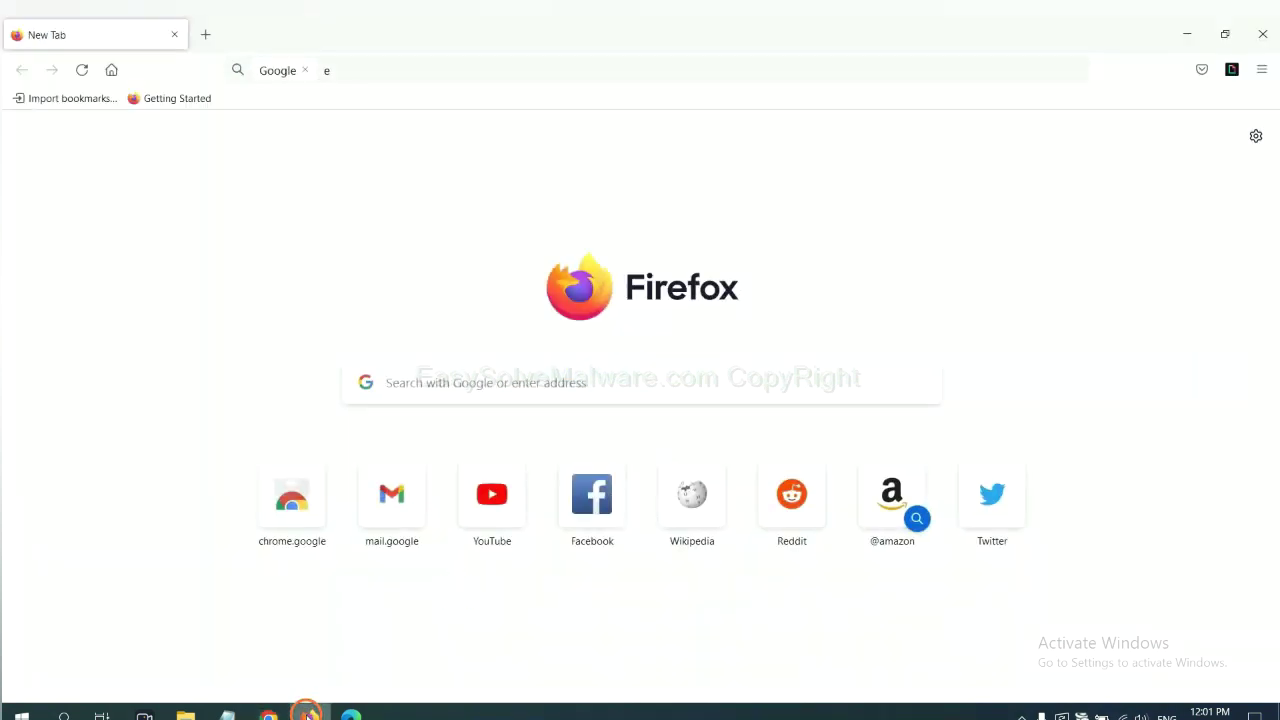
click(1263, 69)
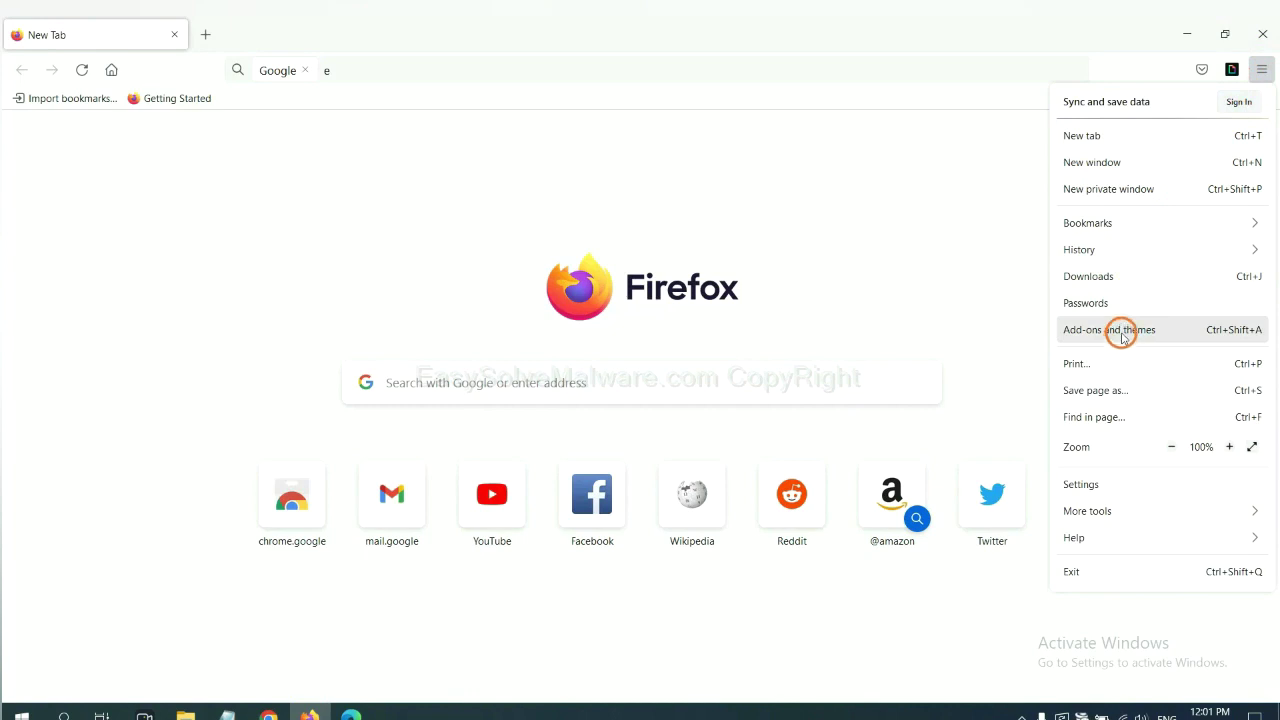
click(1119, 338)
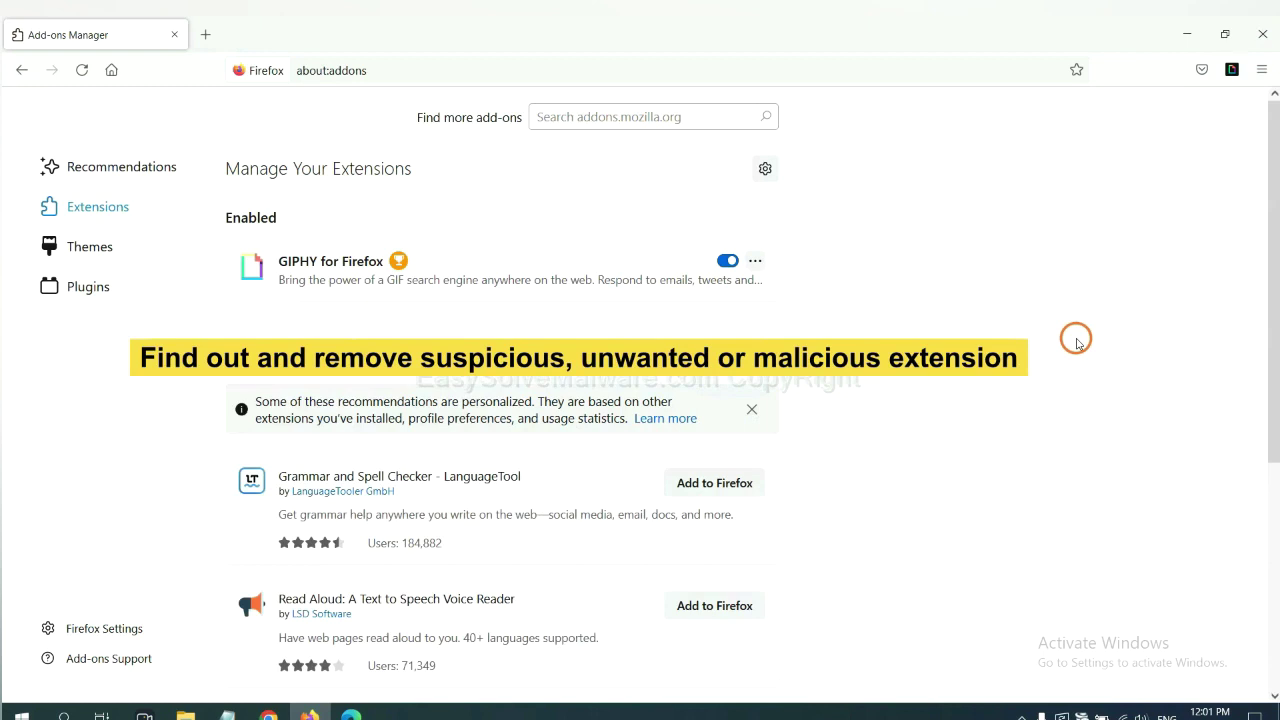
click(755, 262)
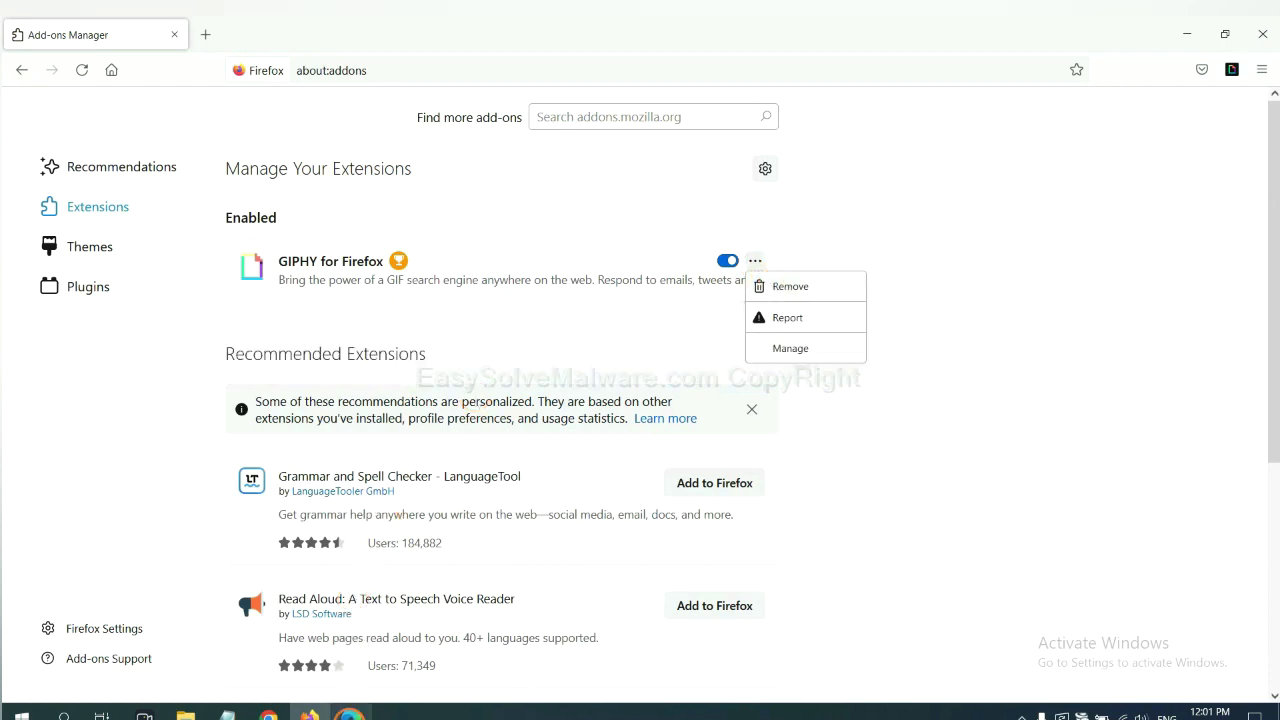
click(349, 712)
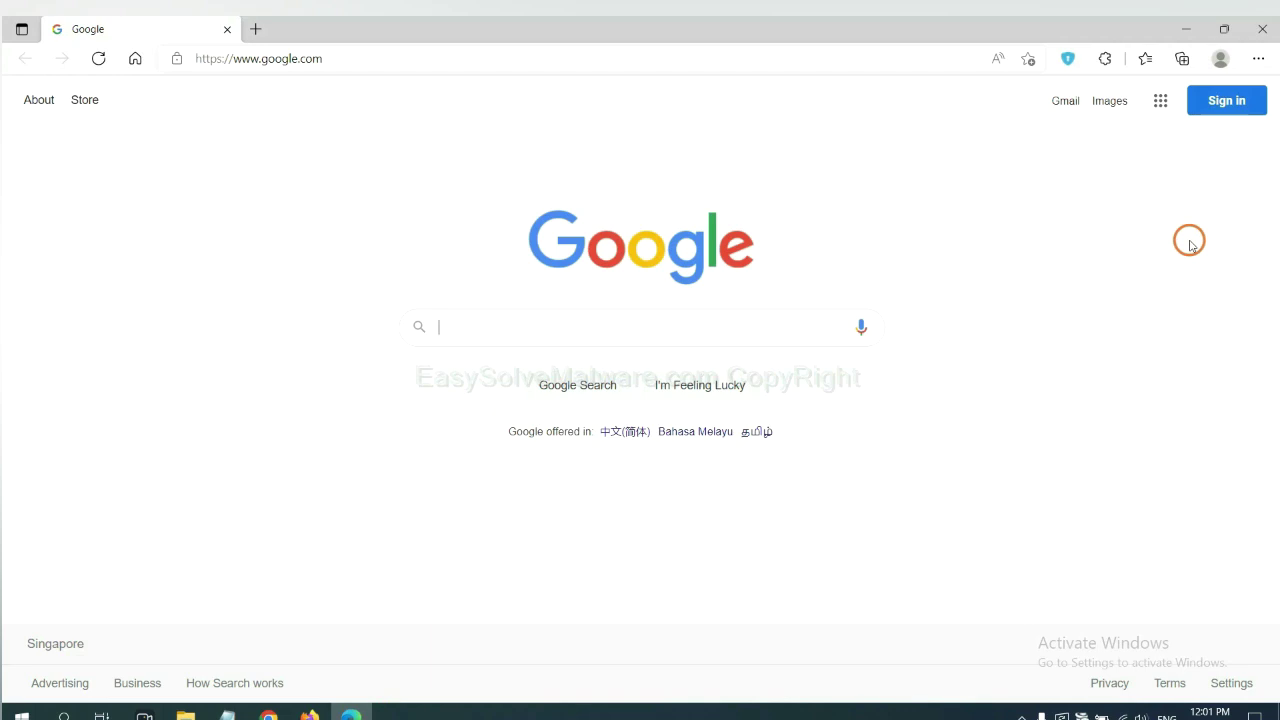
Open Edge's Manage extensions page and click Remove on ArcVpn Free Fast VPN Proxy.
click(1257, 62)
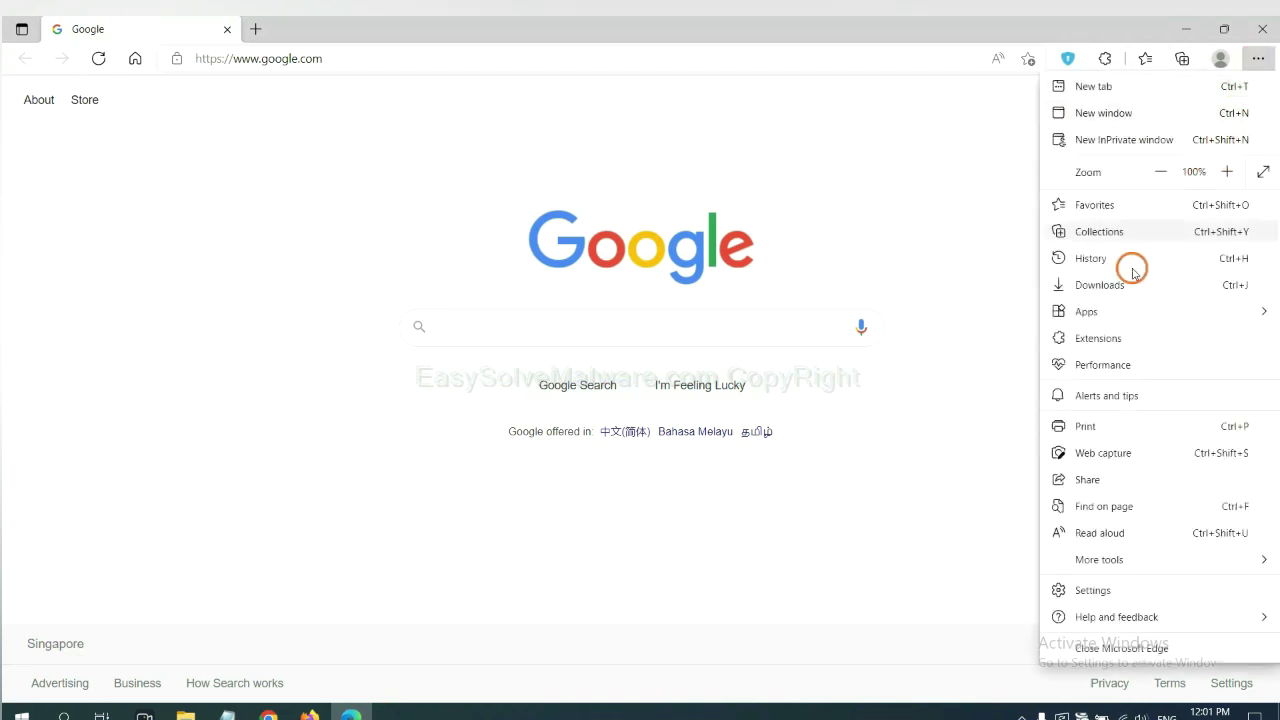
right_click(1104, 340)
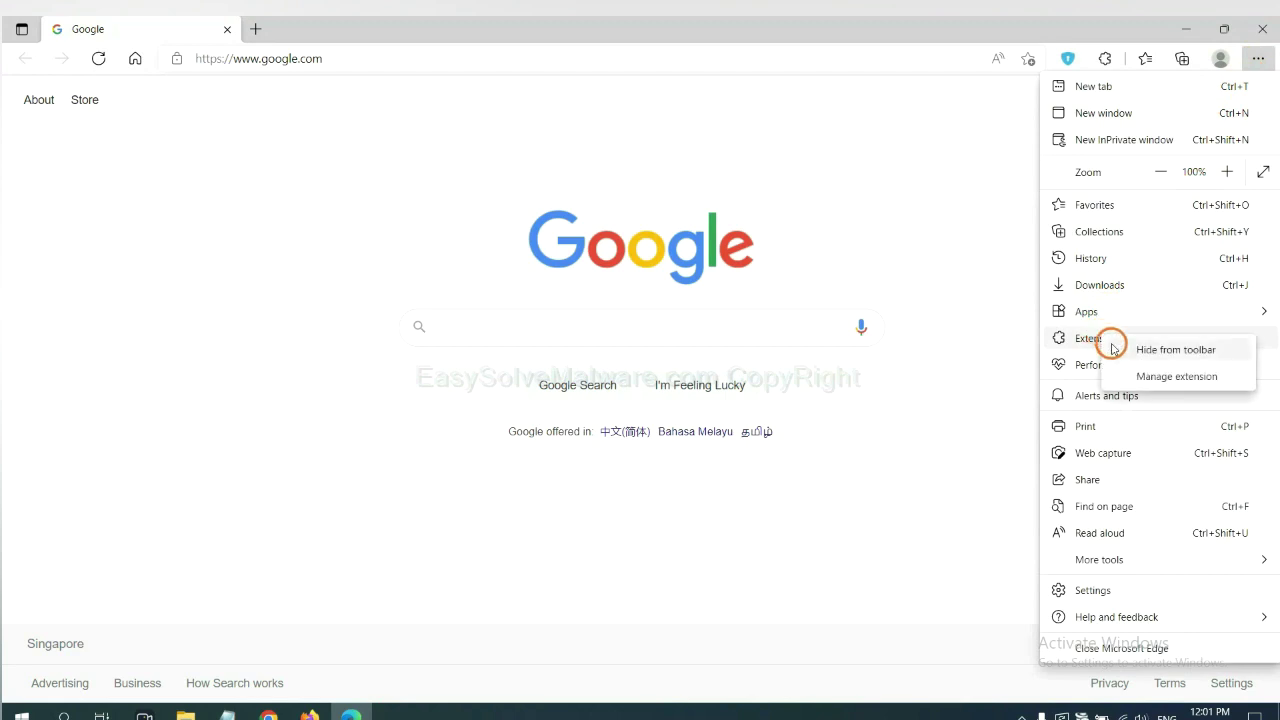
click(1150, 377)
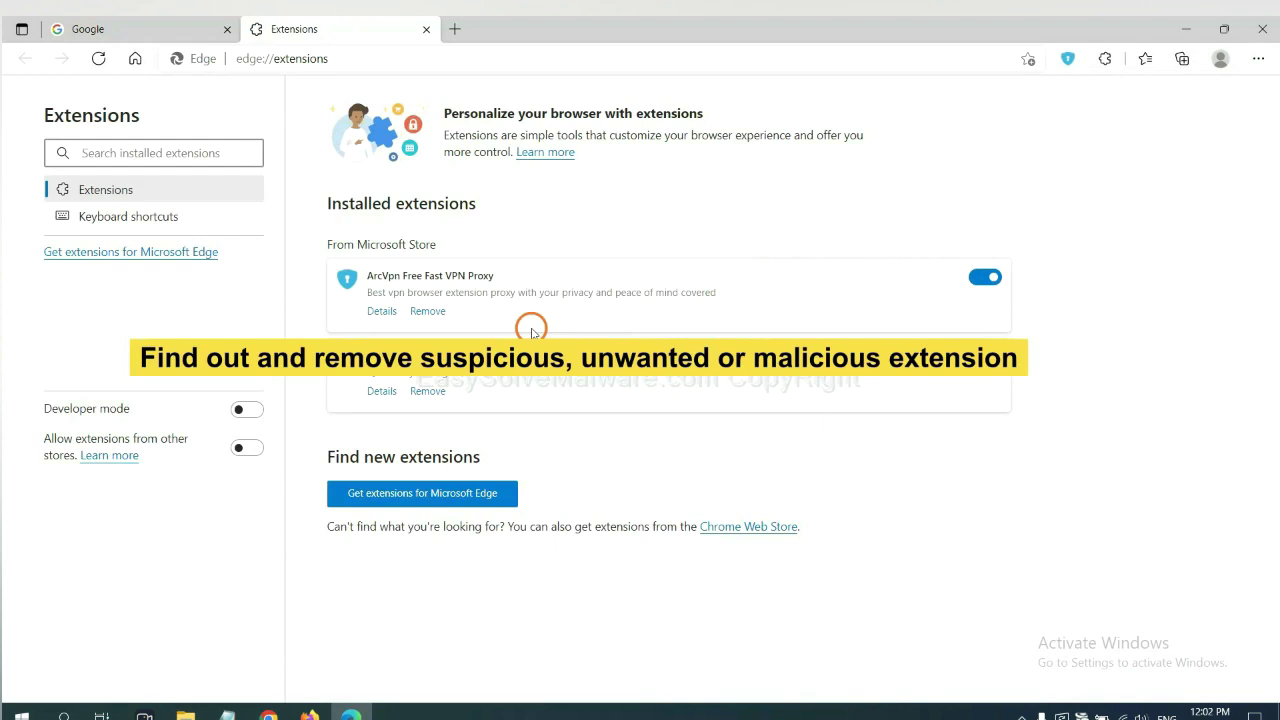
click(440, 312)
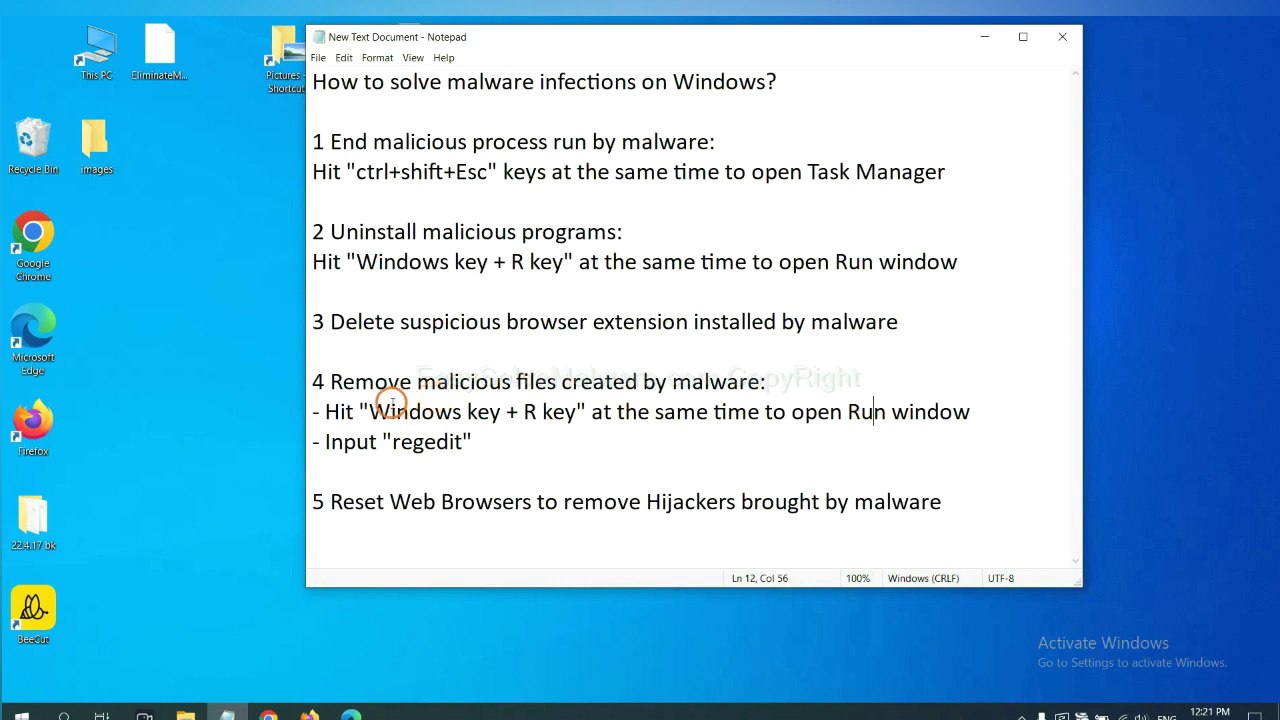
Bring up the Win+R Run dialog holding 'regedit' beside the step 4 notes.
drag(331, 411, 728, 430)
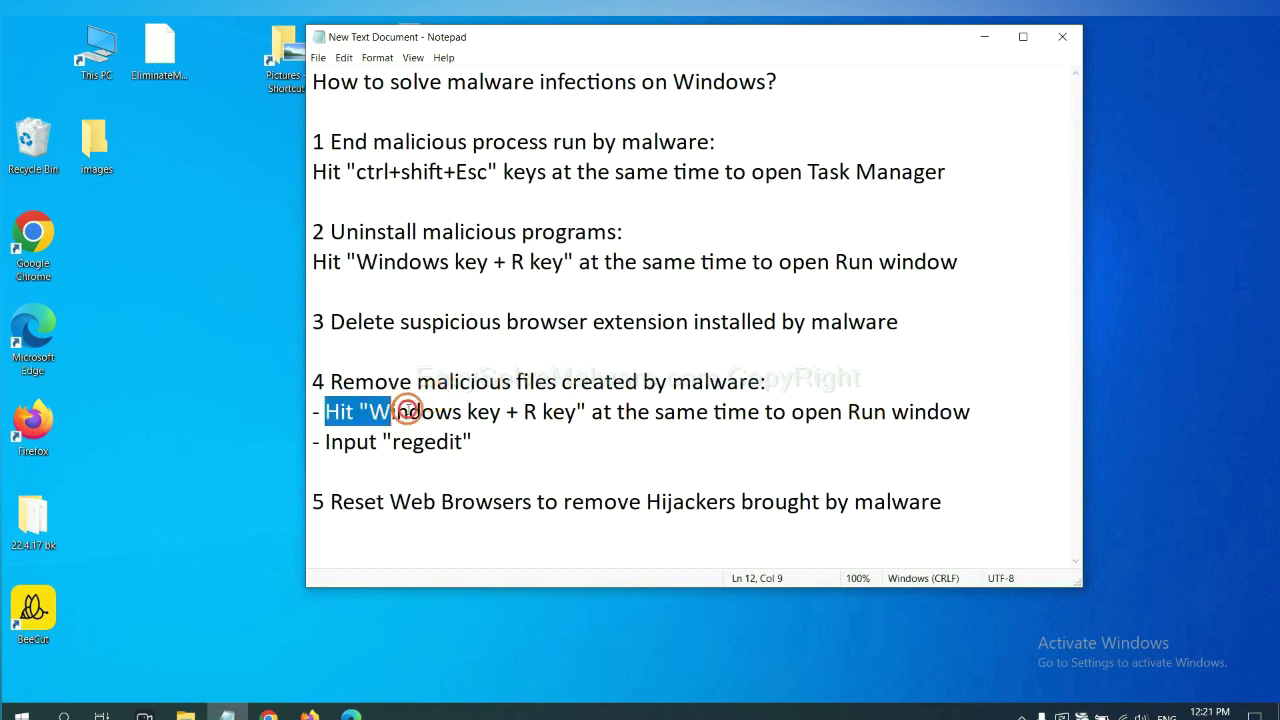
click(746, 415)
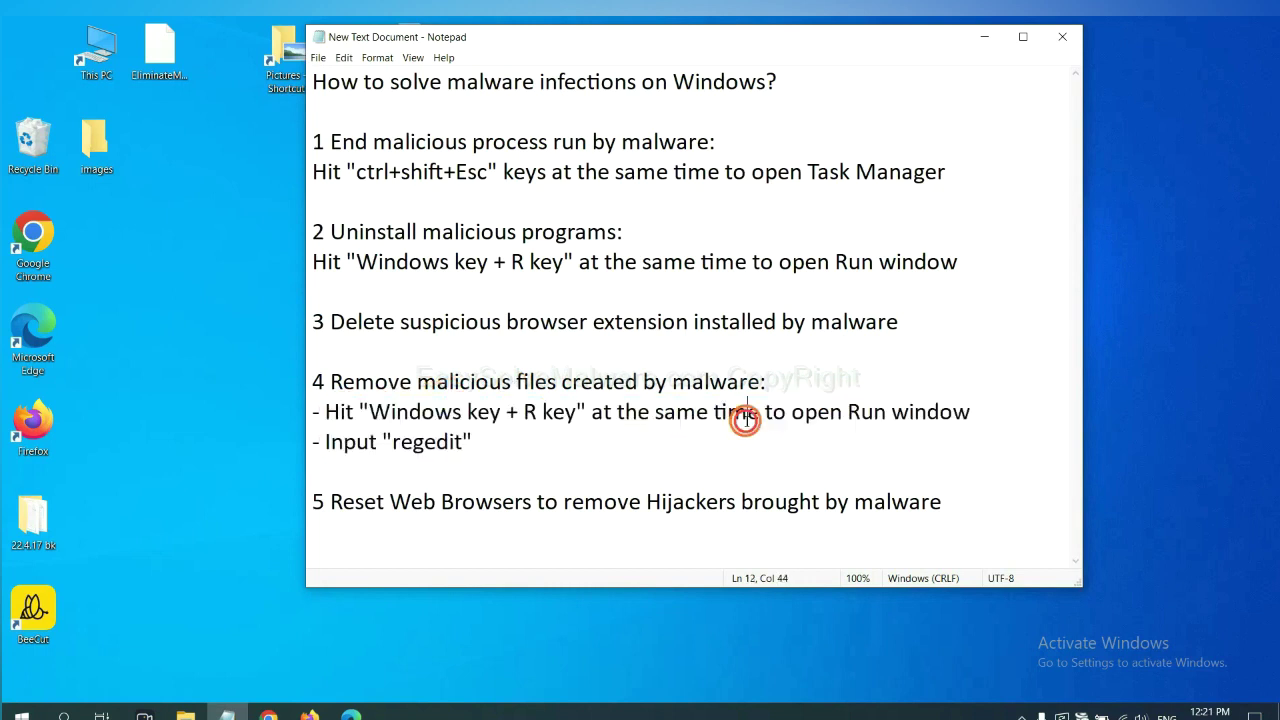
key(super+r)
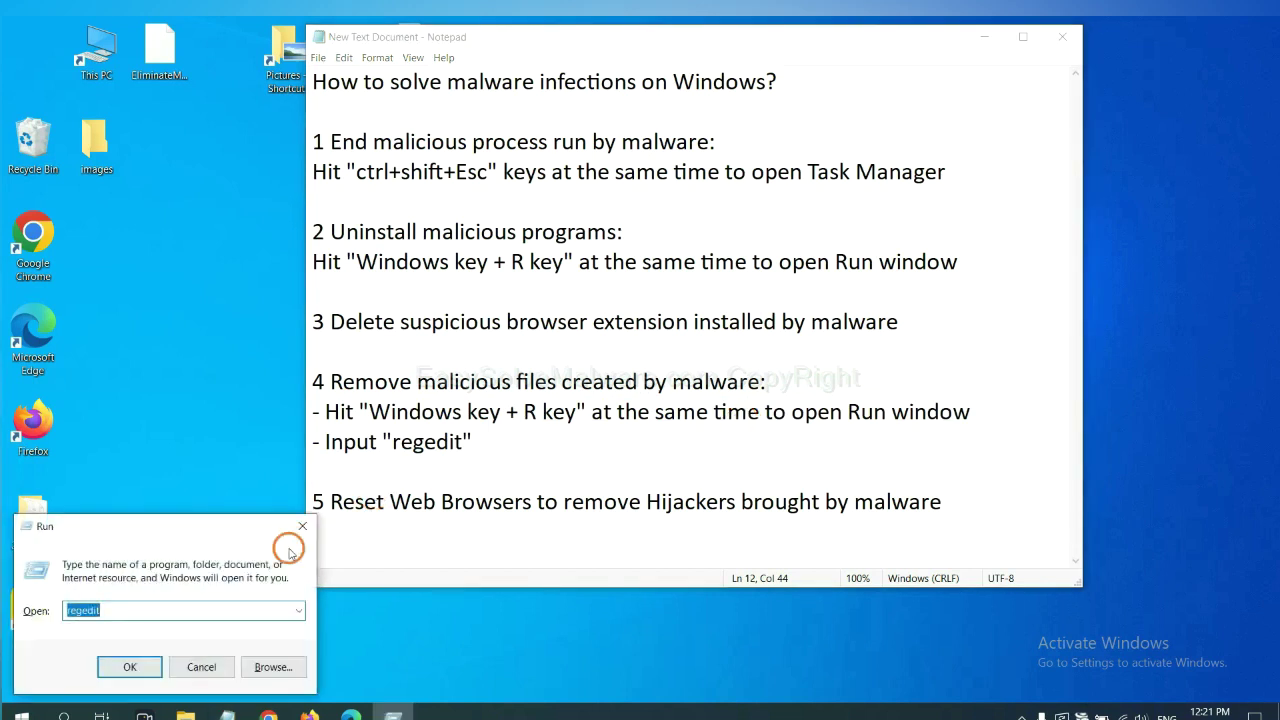
drag(309, 521, 1098, 280)
click(895, 365)
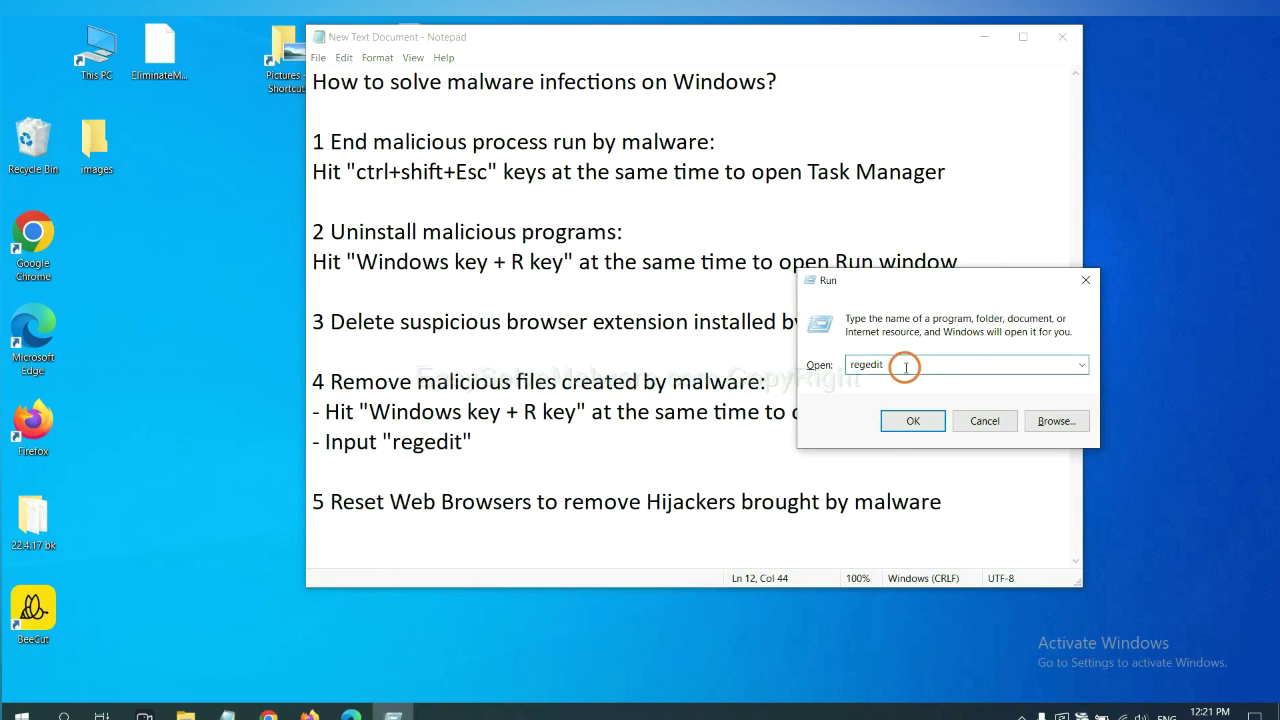
Launch Registry Editor and search the registry for the malware name 'beecut' via Edit > Find.
click(912, 421)
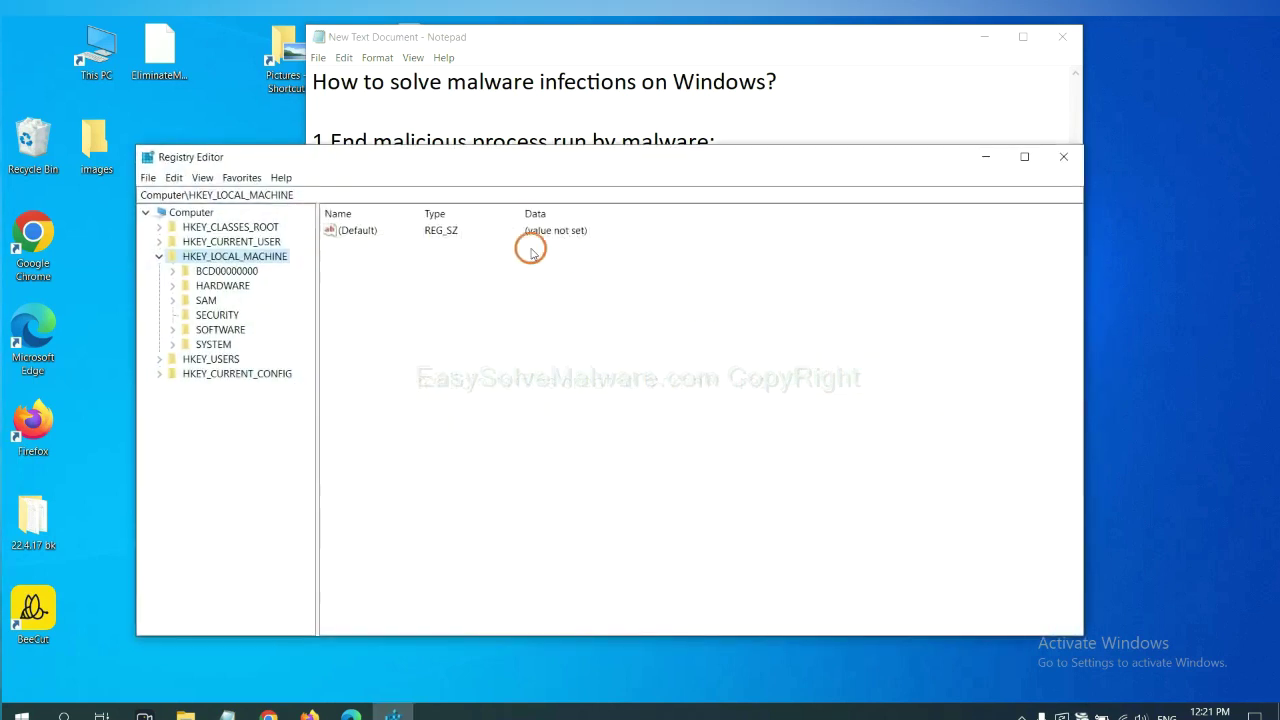
click(176, 178)
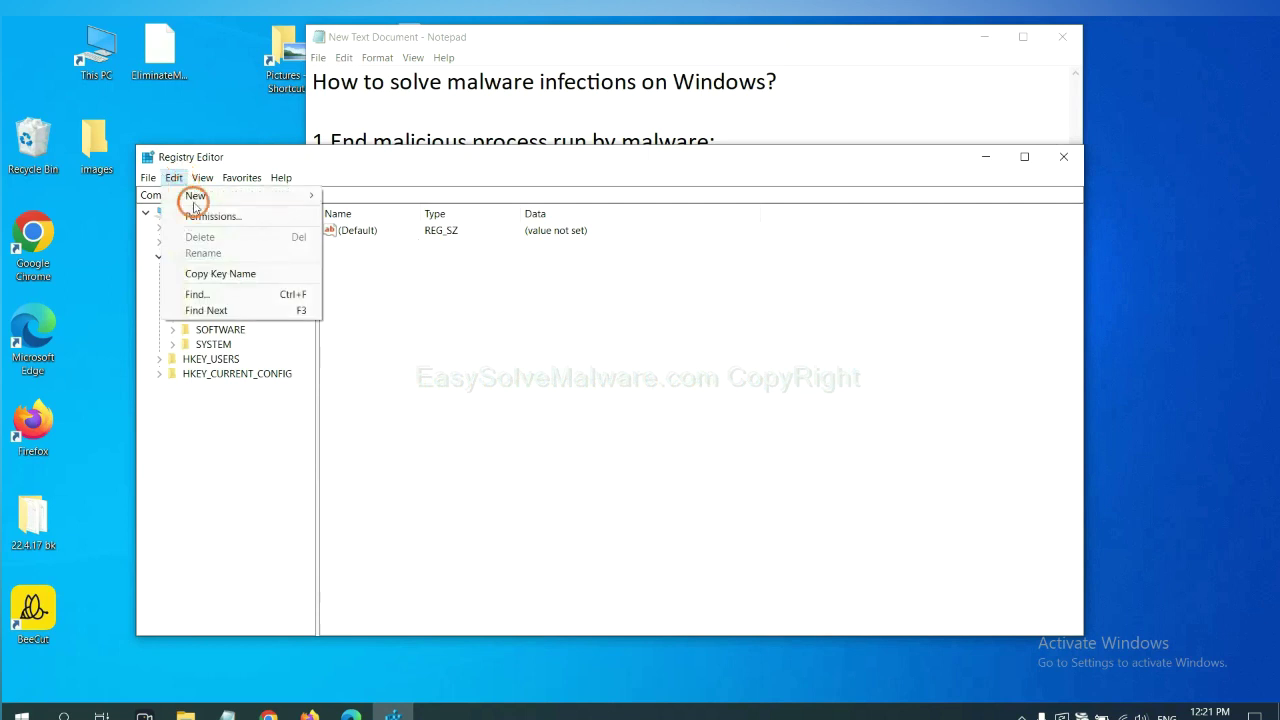
click(228, 296)
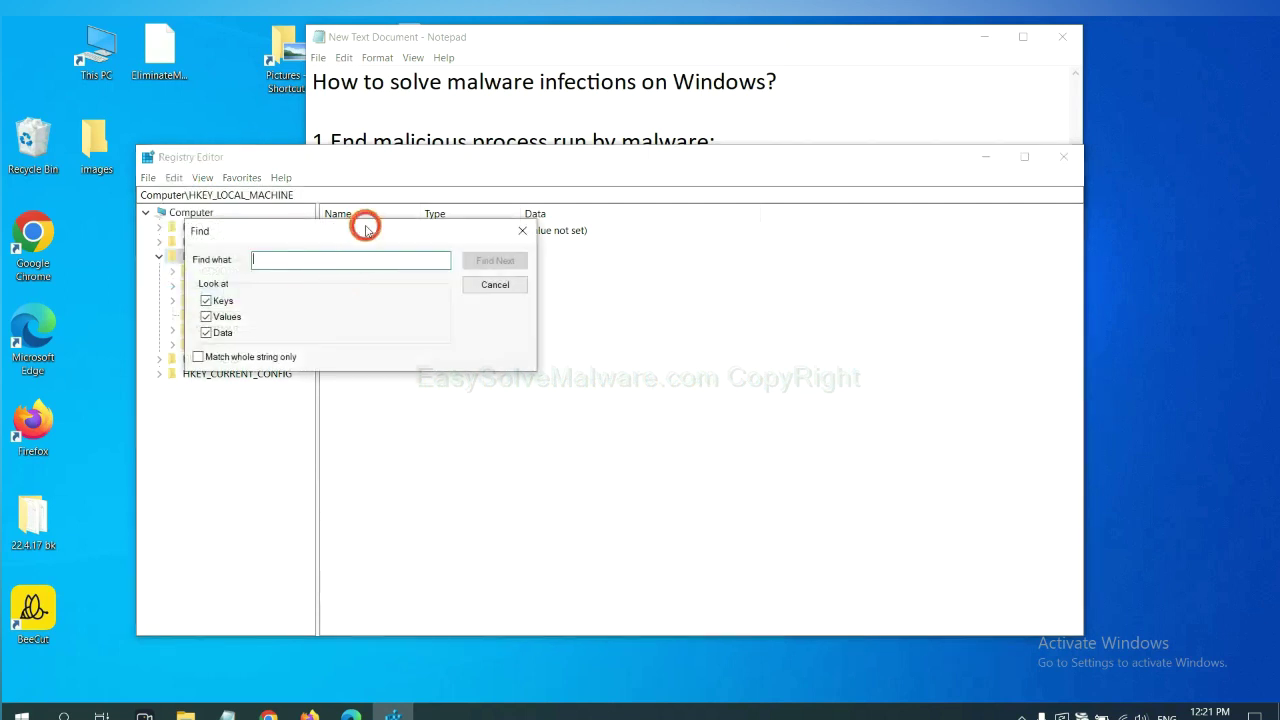
drag(366, 229, 491, 259)
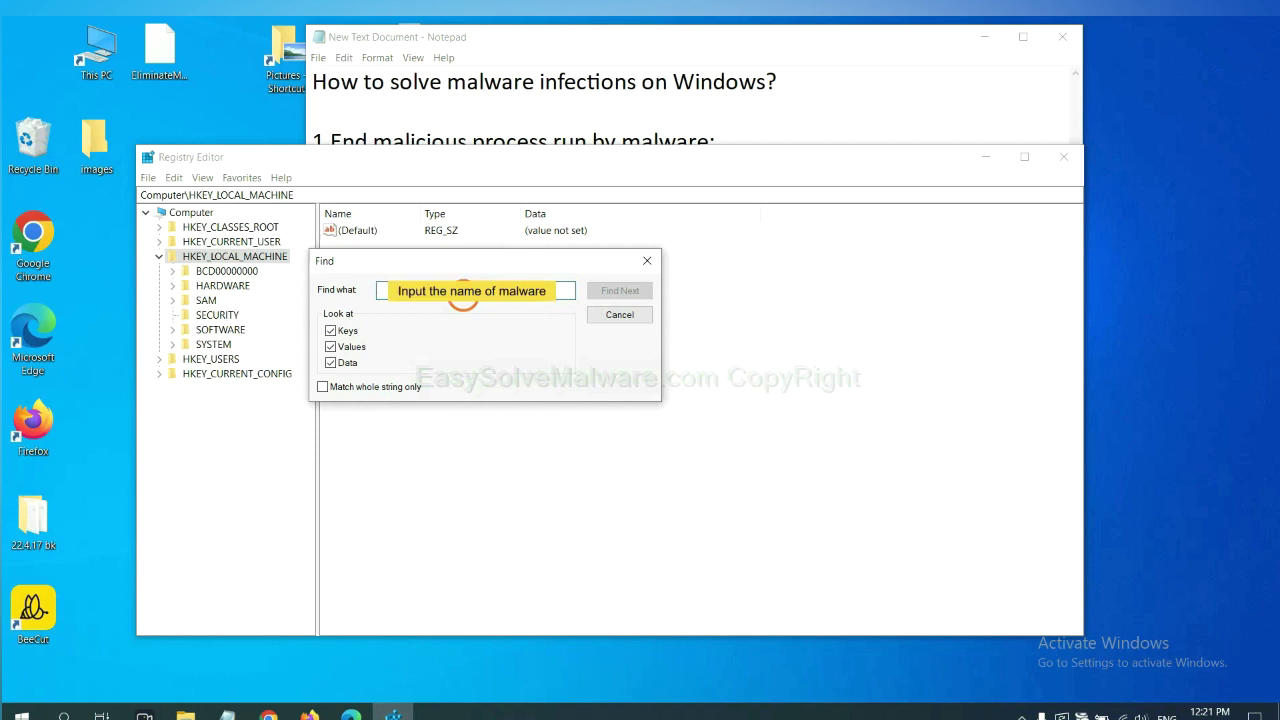
text(be)
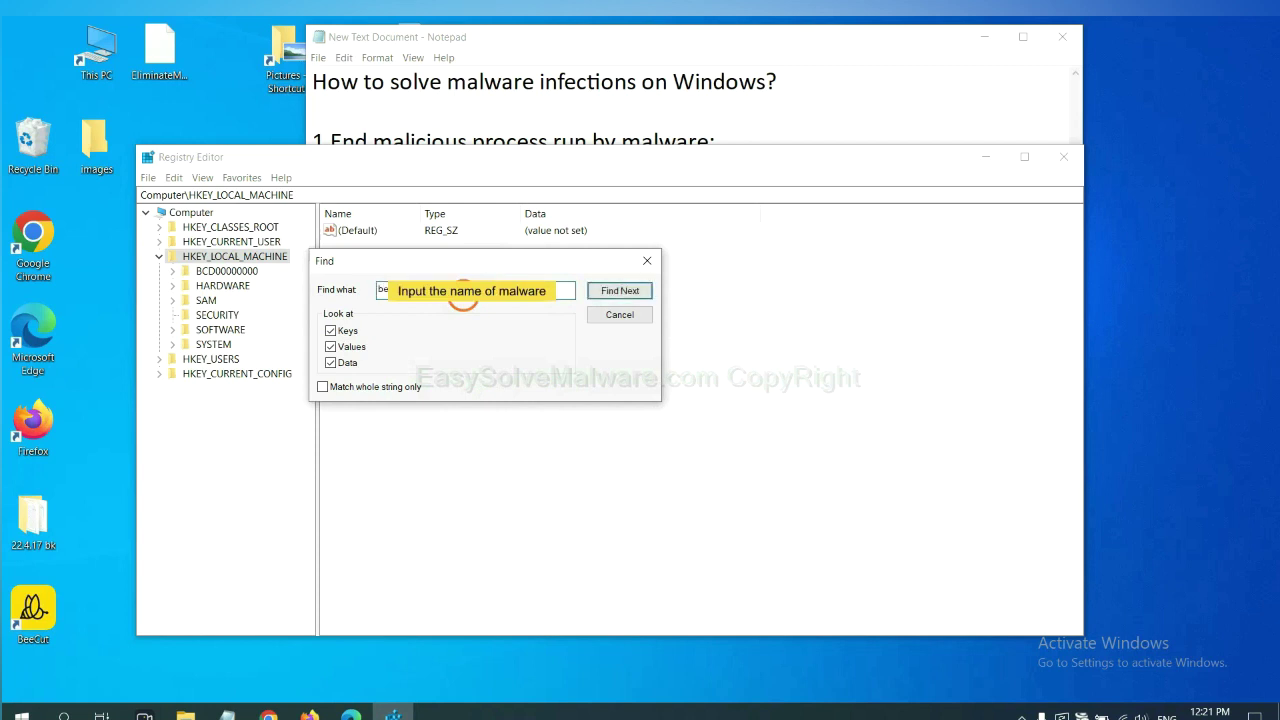
click(618, 290)
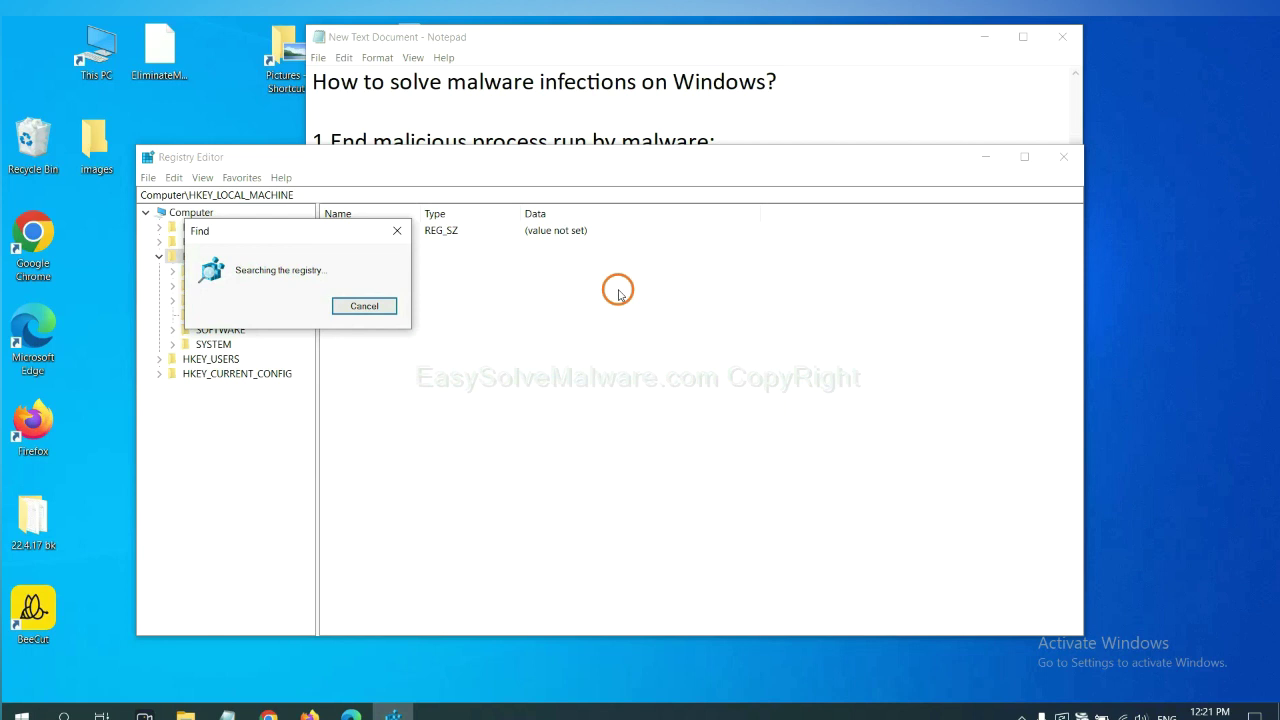
drag(316, 228, 537, 257)
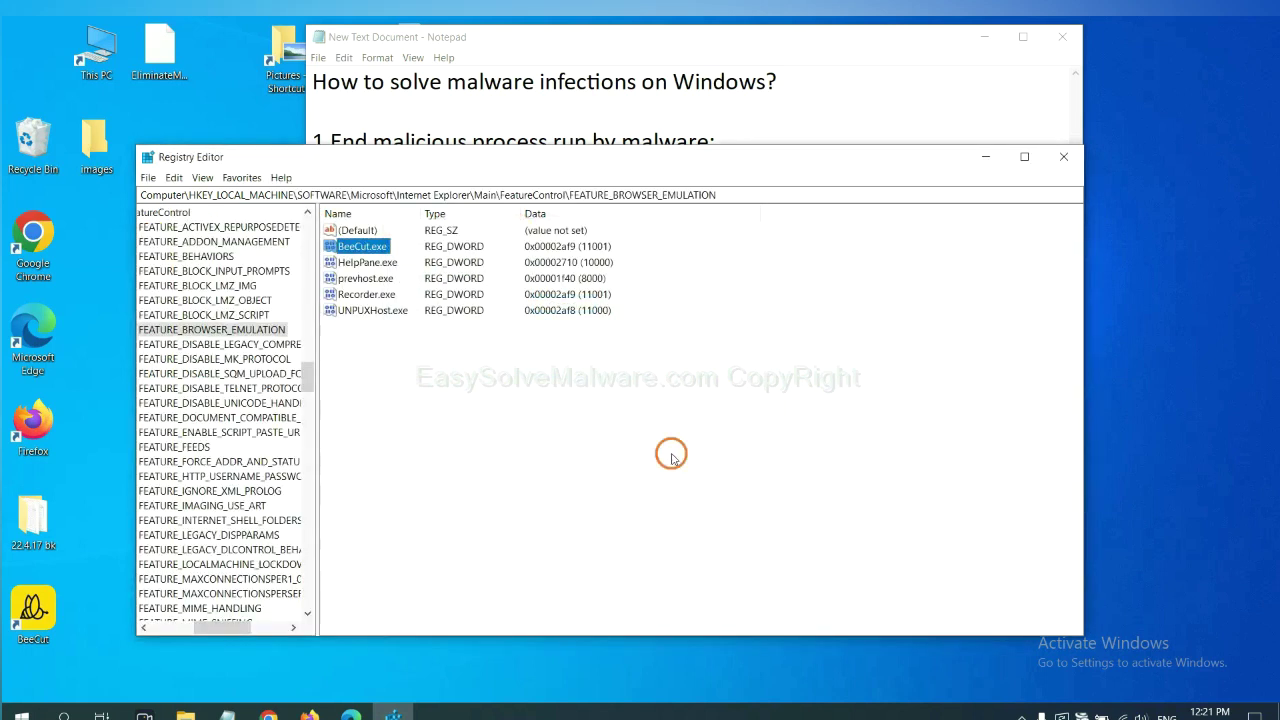
drag(220, 627, 205, 623)
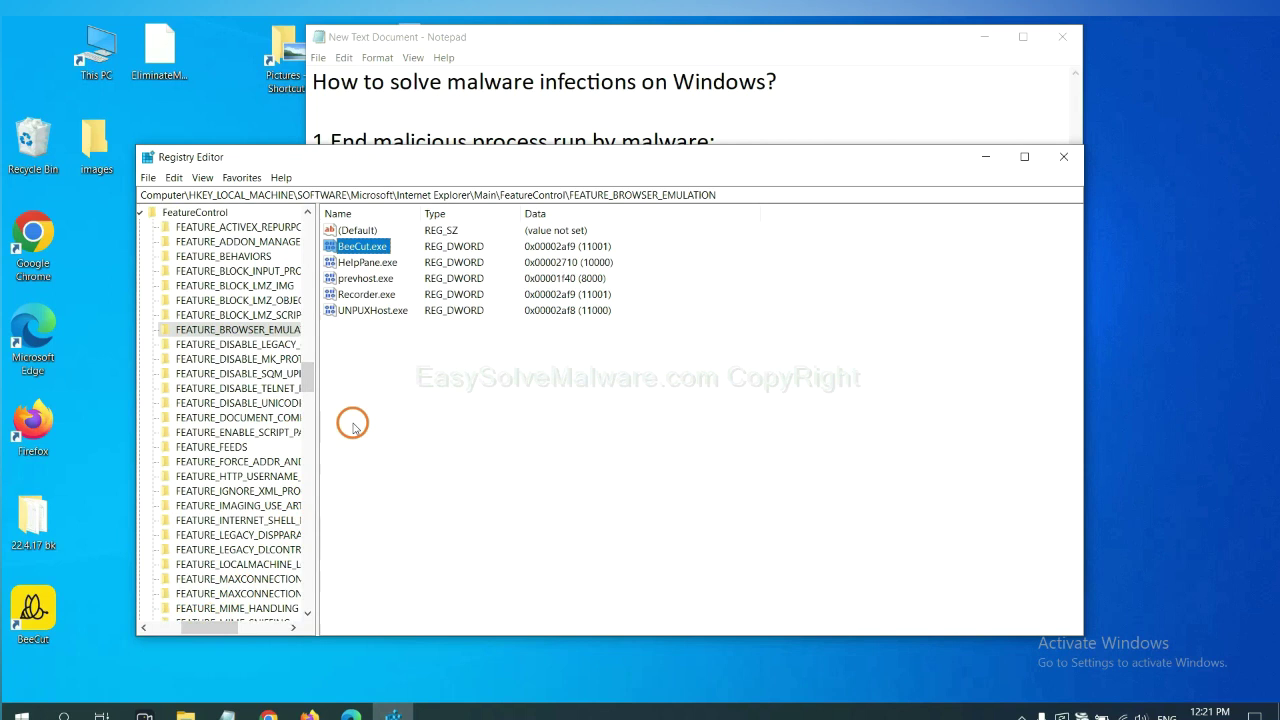
right_click(263, 330)
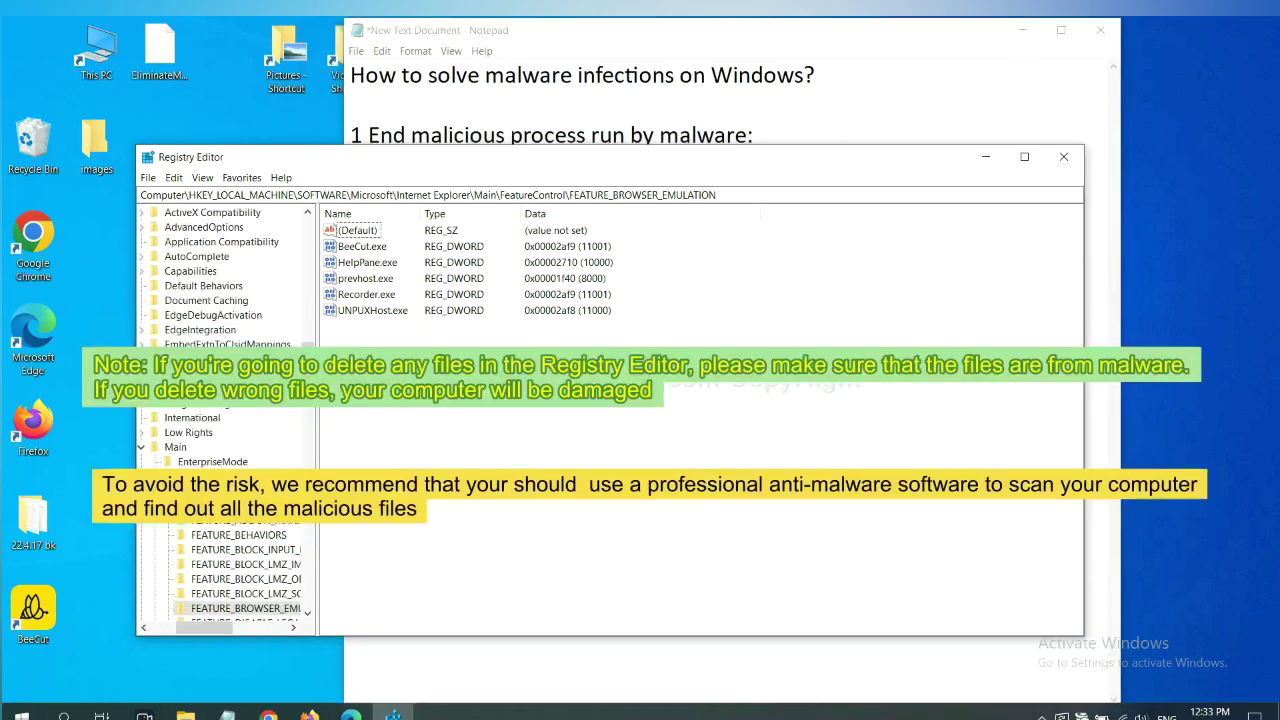
click(611, 421)
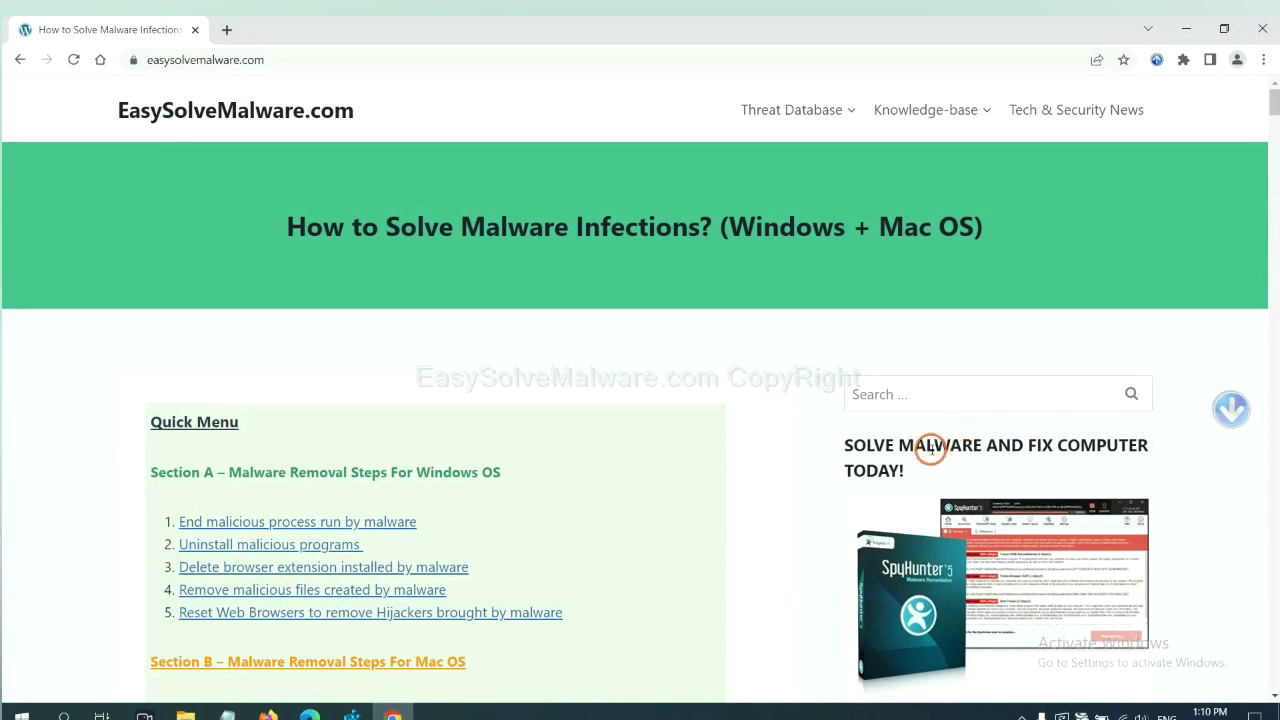
Scroll the easysolvemalware.com guide to show its Quick Menu and Section A and B removal steps.
scroll(928, 460, down, 1)
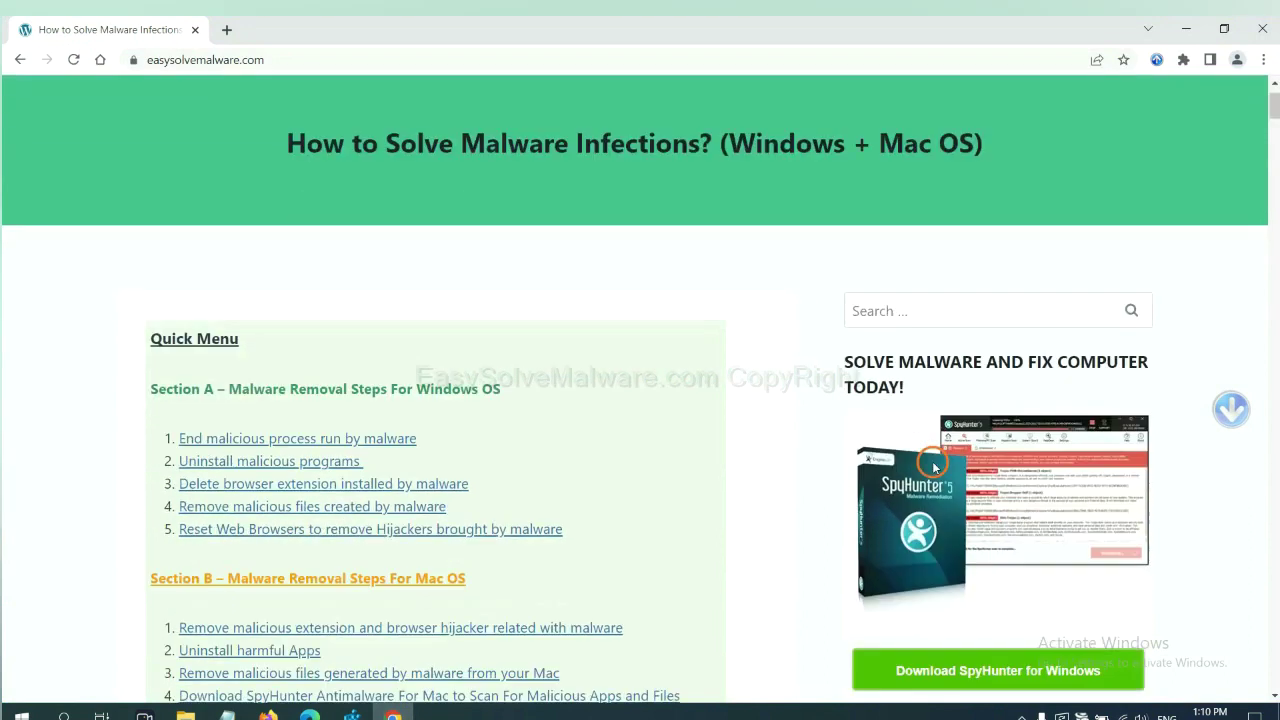
scroll(922, 476, up, 1)
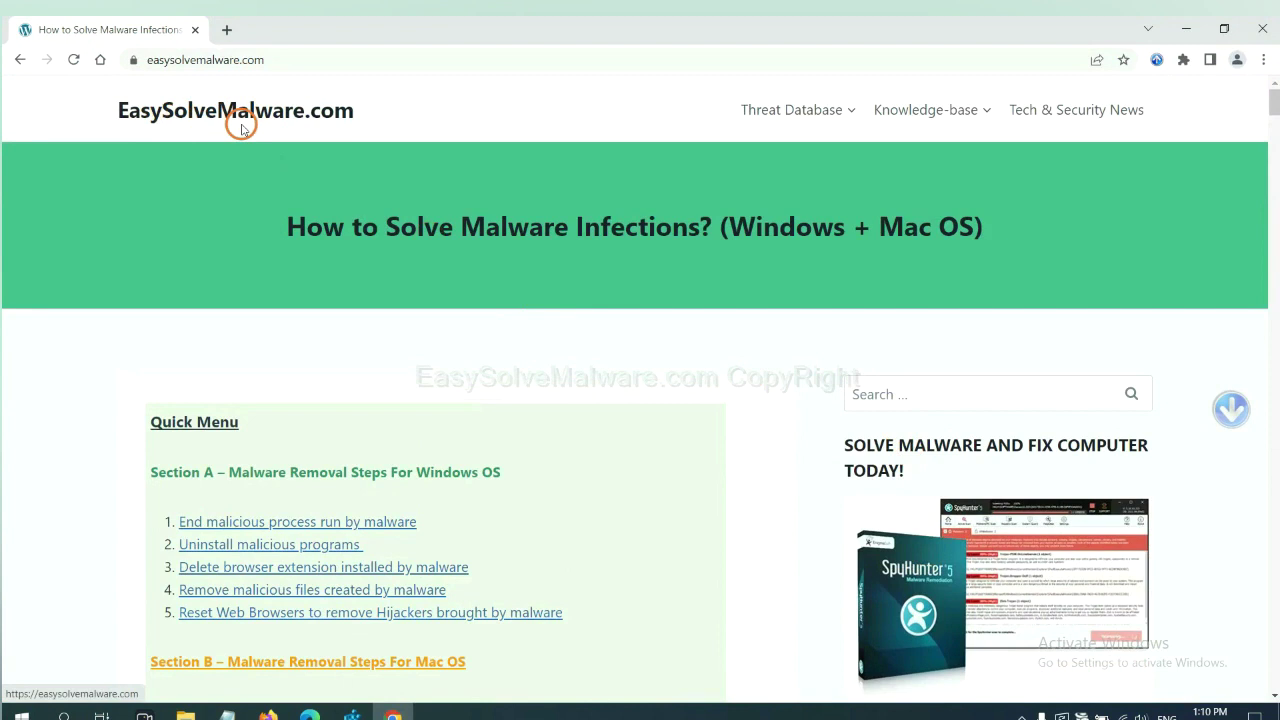
scroll(1063, 509, down, 1)
scroll(1043, 451, down, 1)
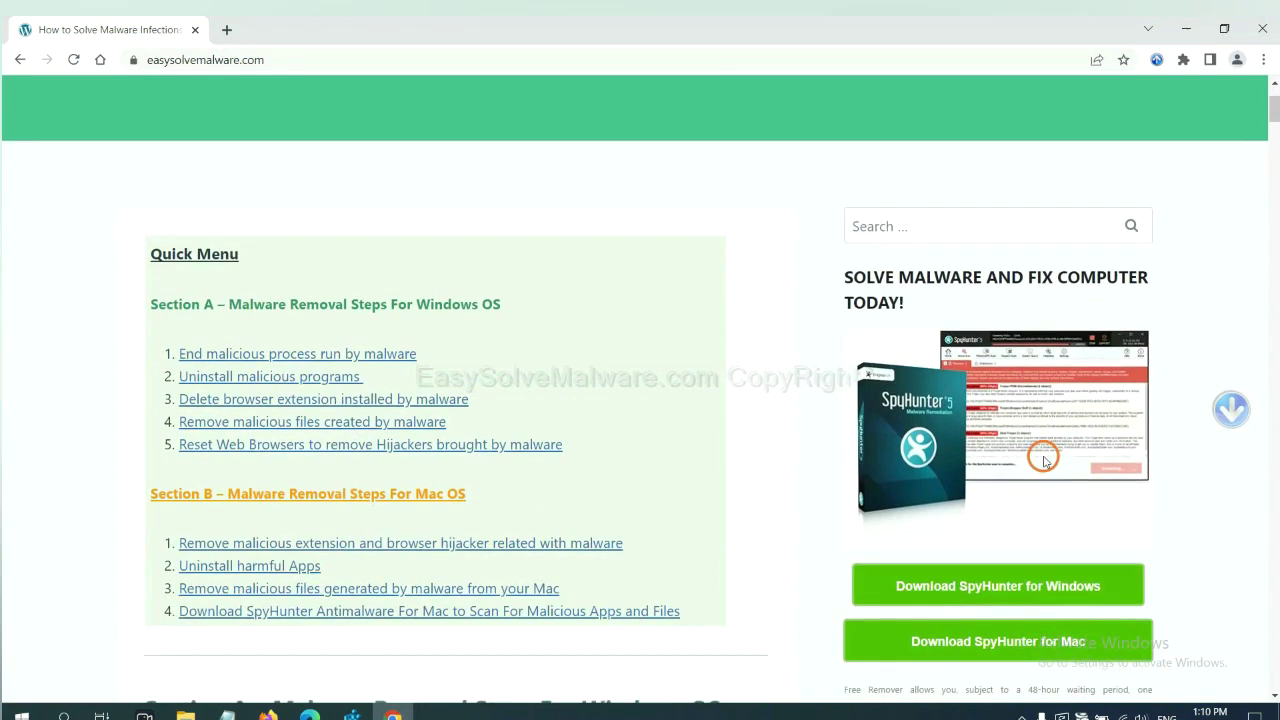
scroll(1022, 440, down, 1)
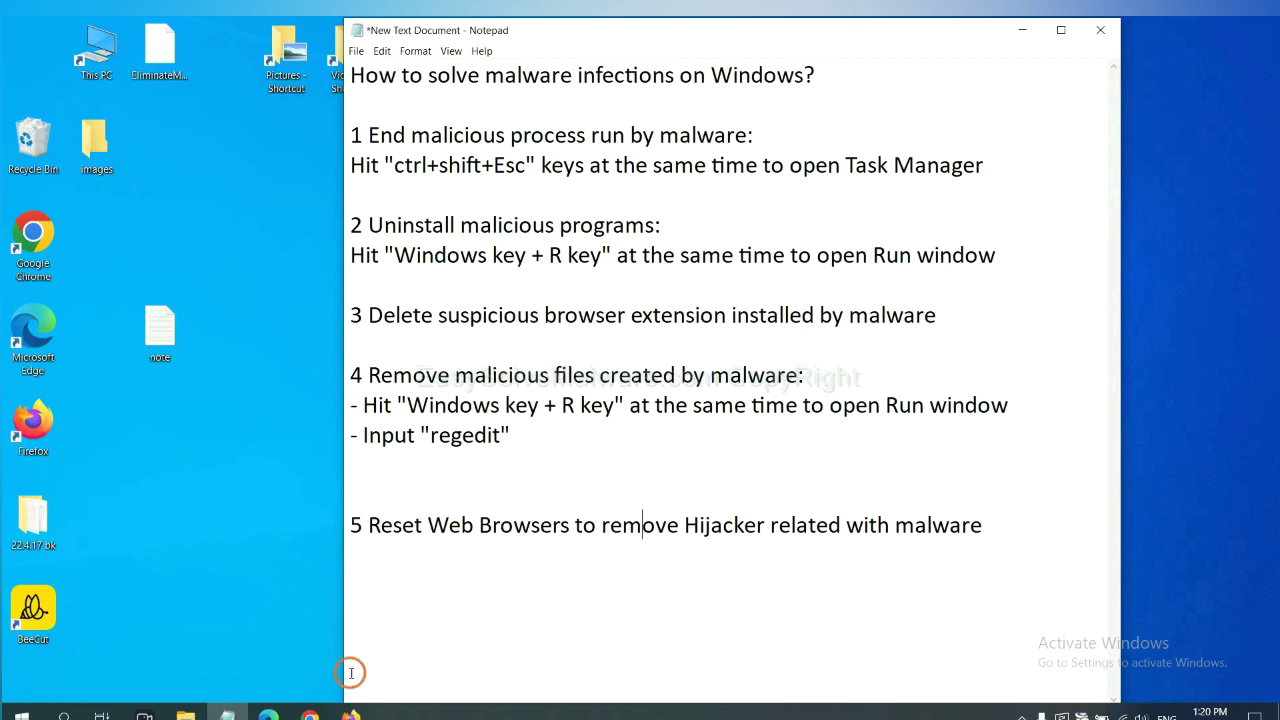
Search Chrome settings for 'reset', open the restore-original-defaults confirmation, then switch to Firefox.
click(310, 714)
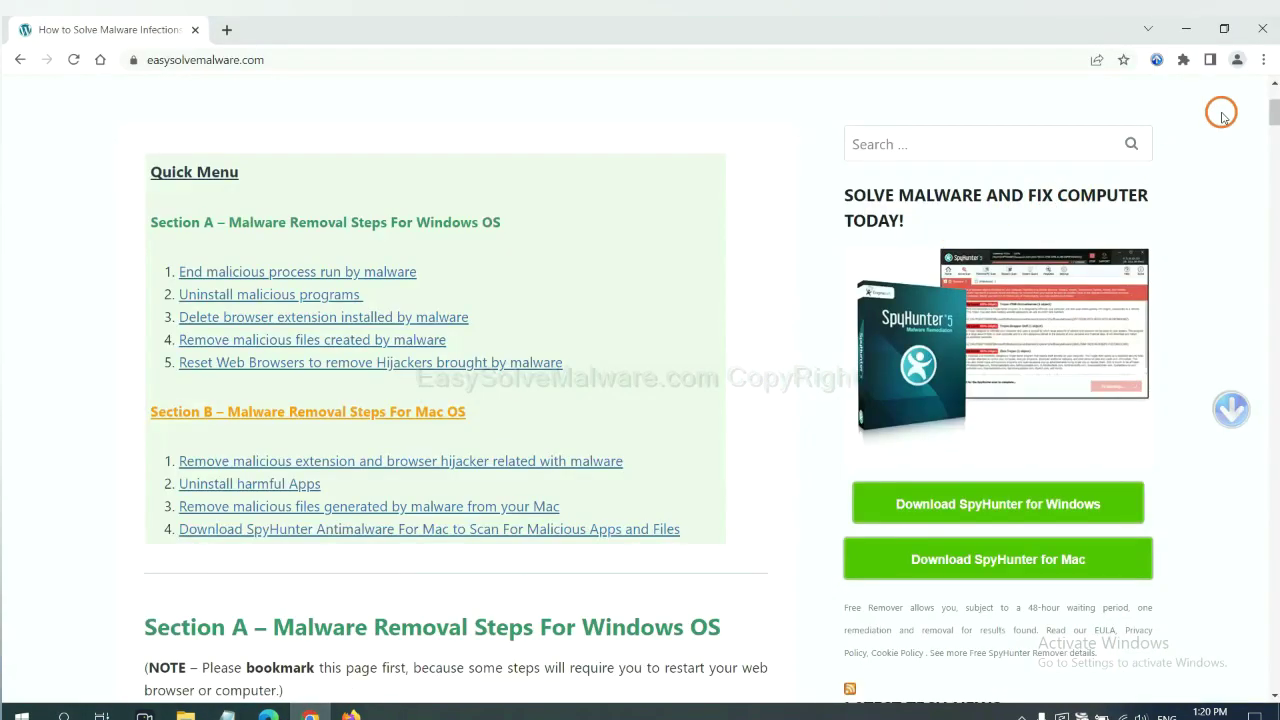
click(1264, 60)
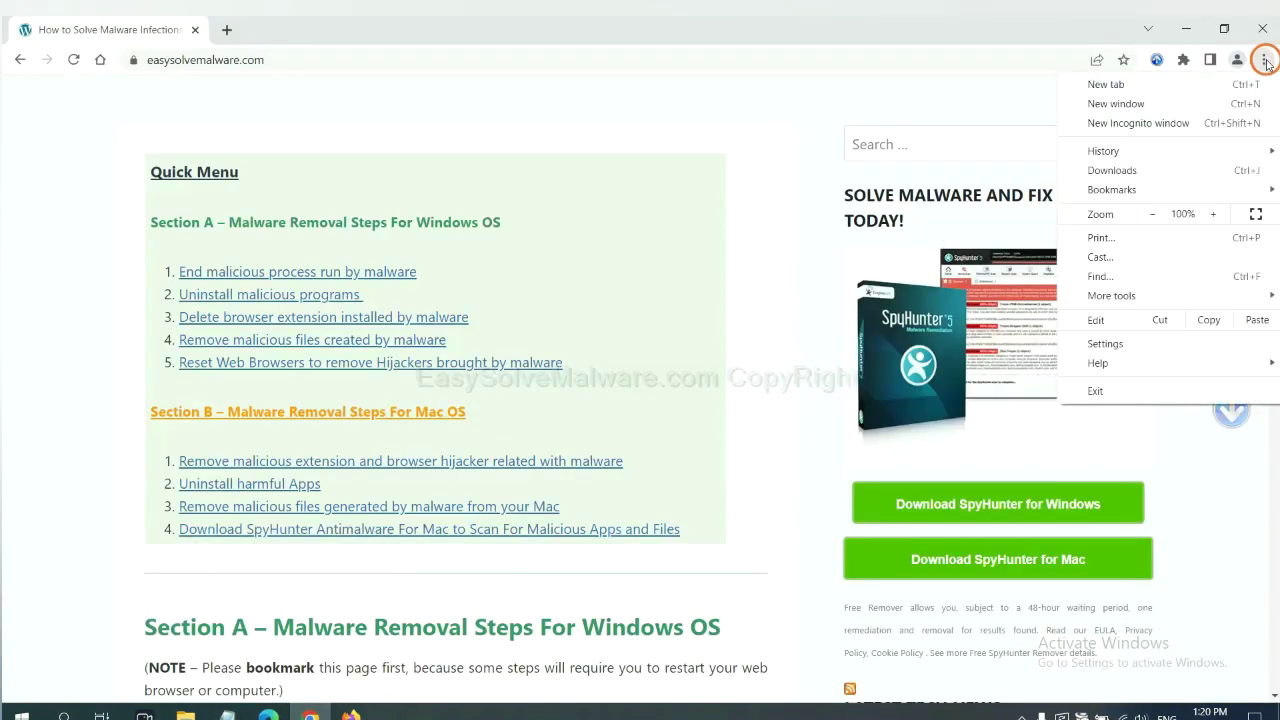
click(1122, 334)
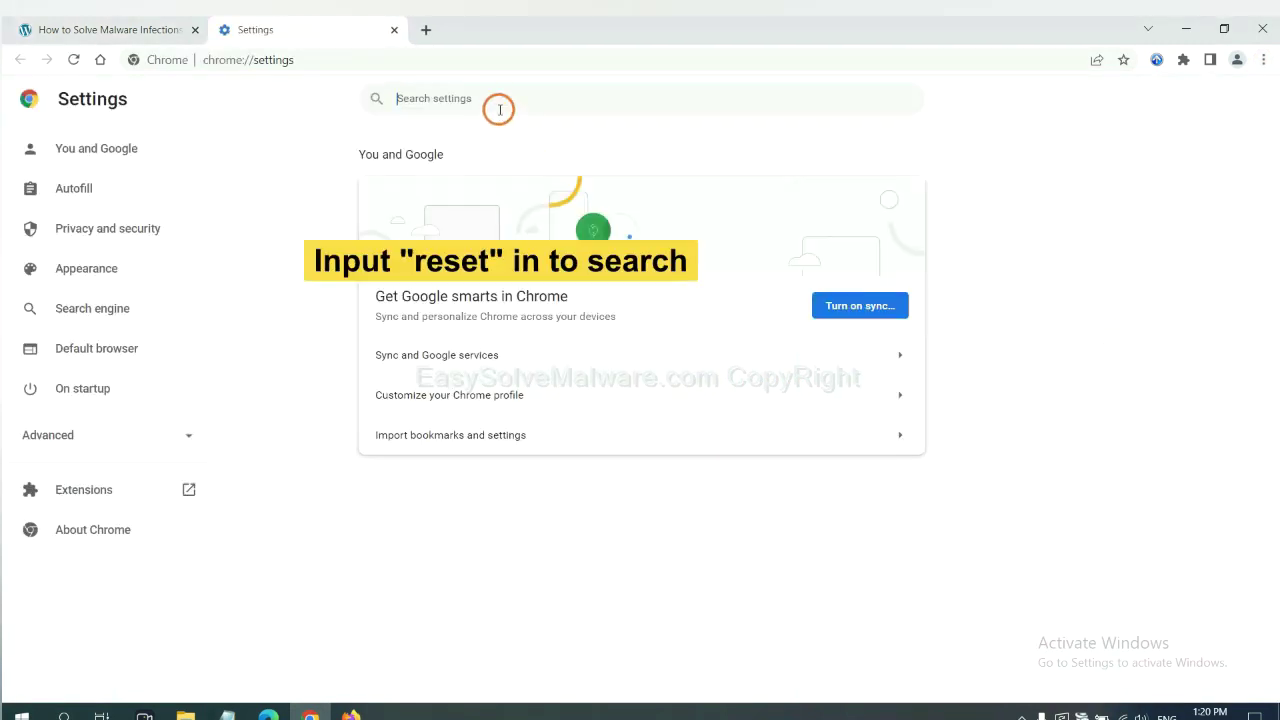
text(reset)
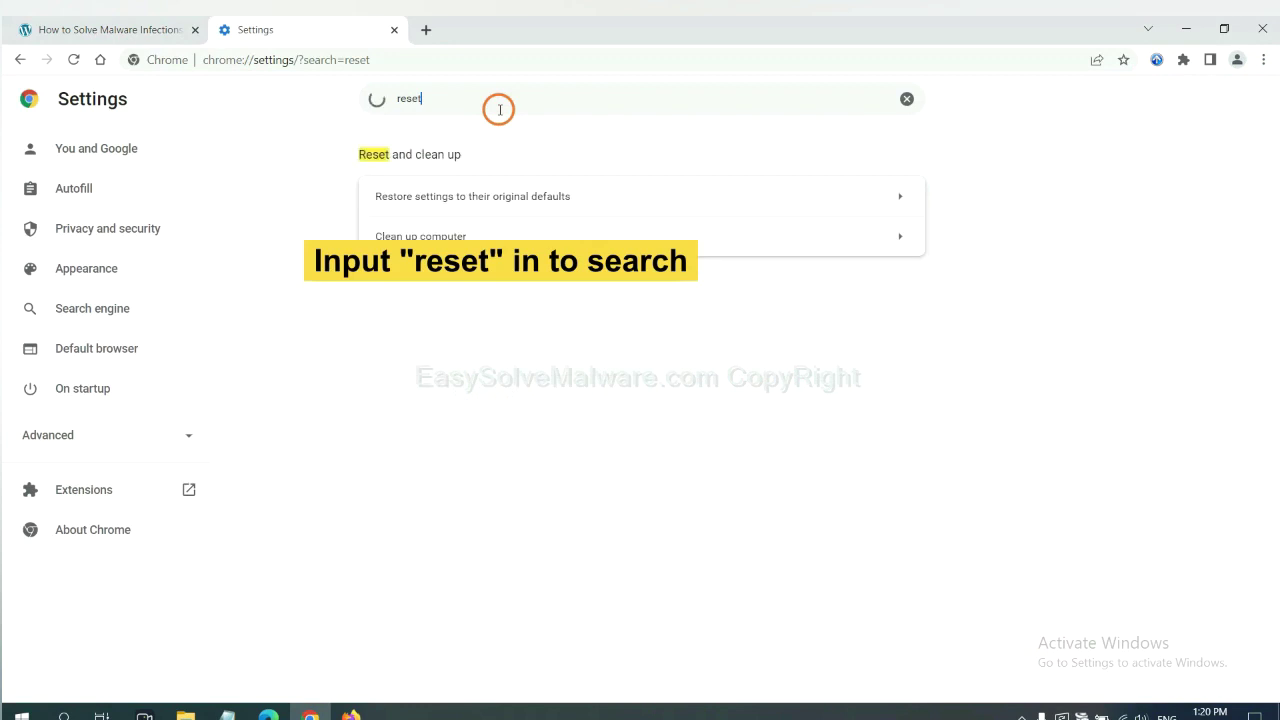
click(550, 195)
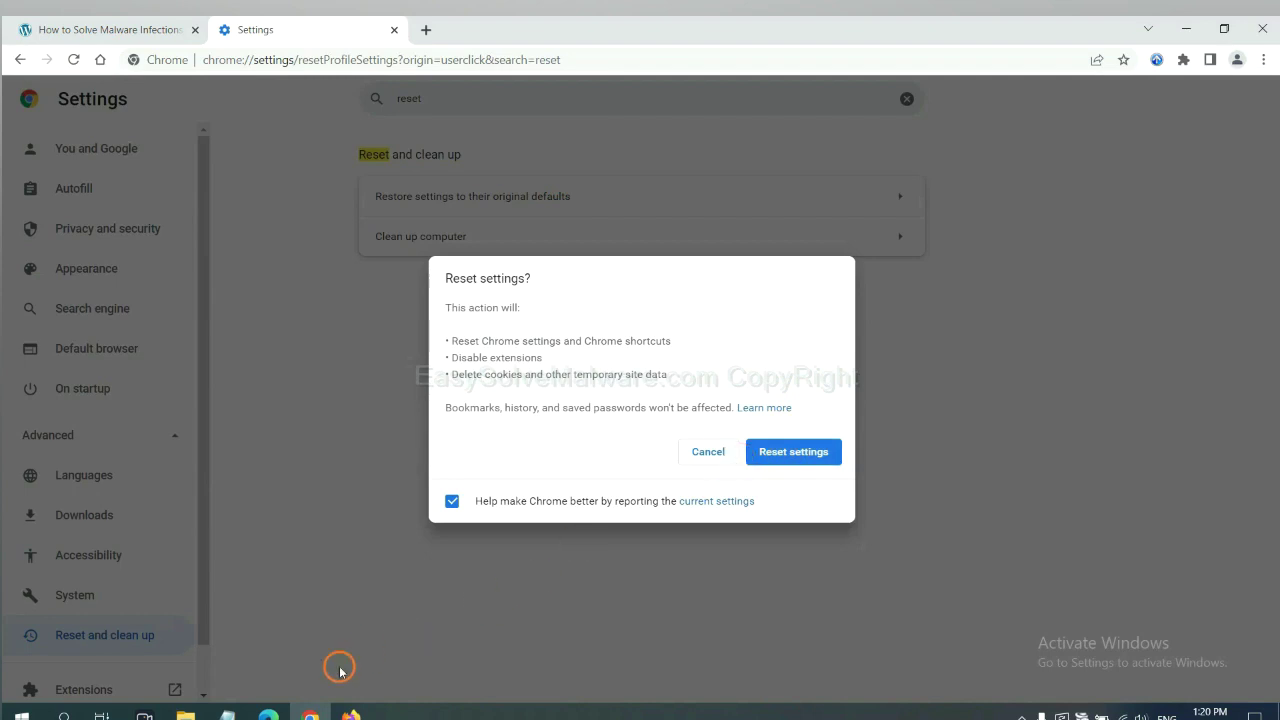
click(350, 705)
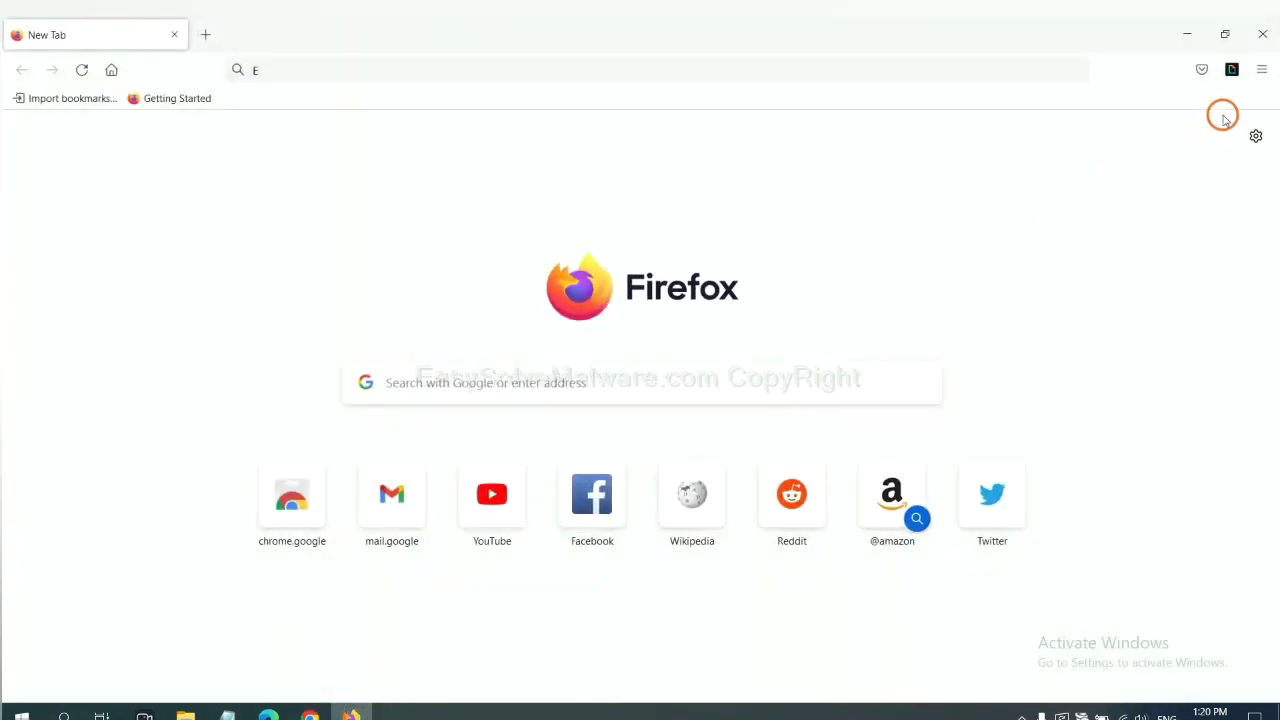
Choose 'Refresh Firefox' on the Help > Troubleshooting Information page and confirm it.
click(1262, 72)
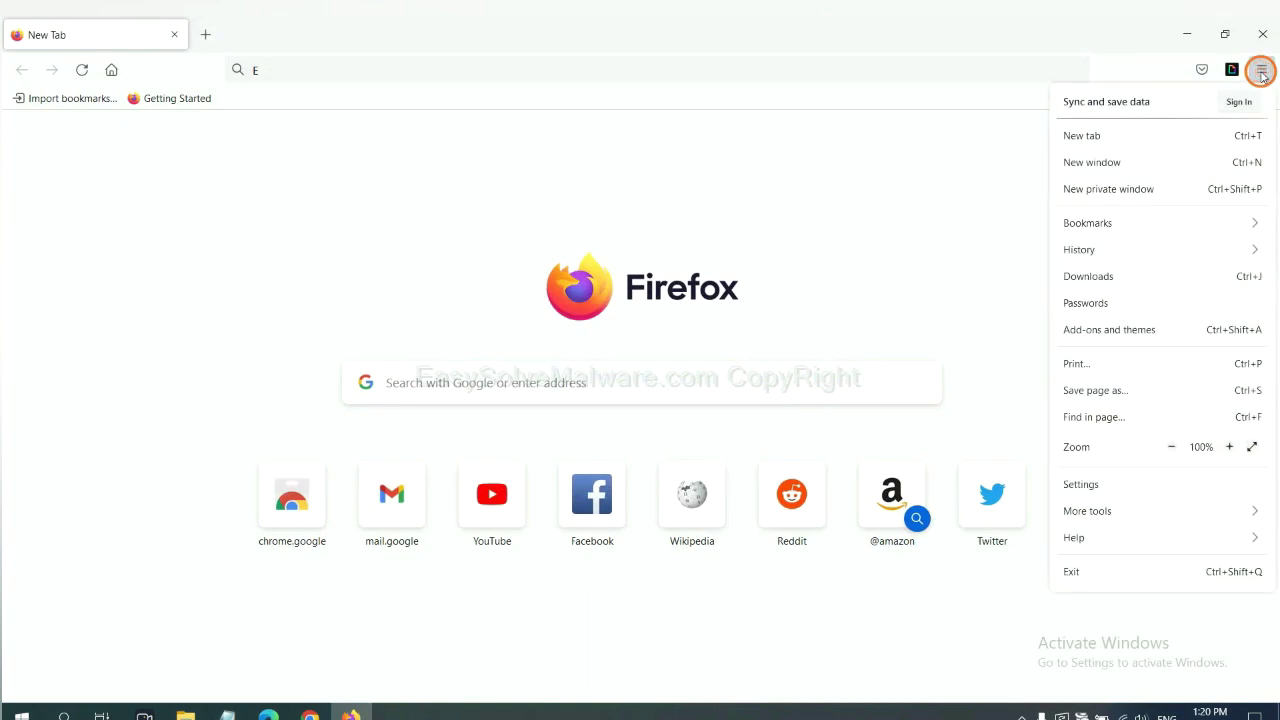
click(1103, 538)
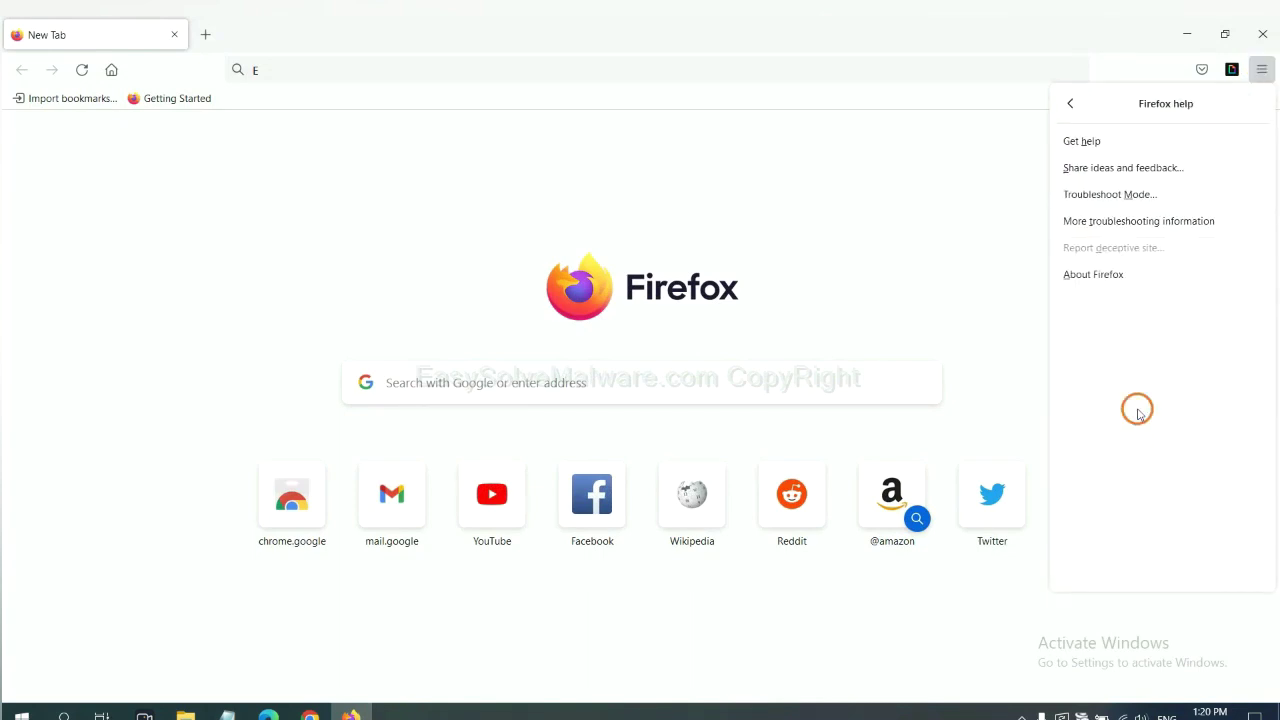
click(1125, 222)
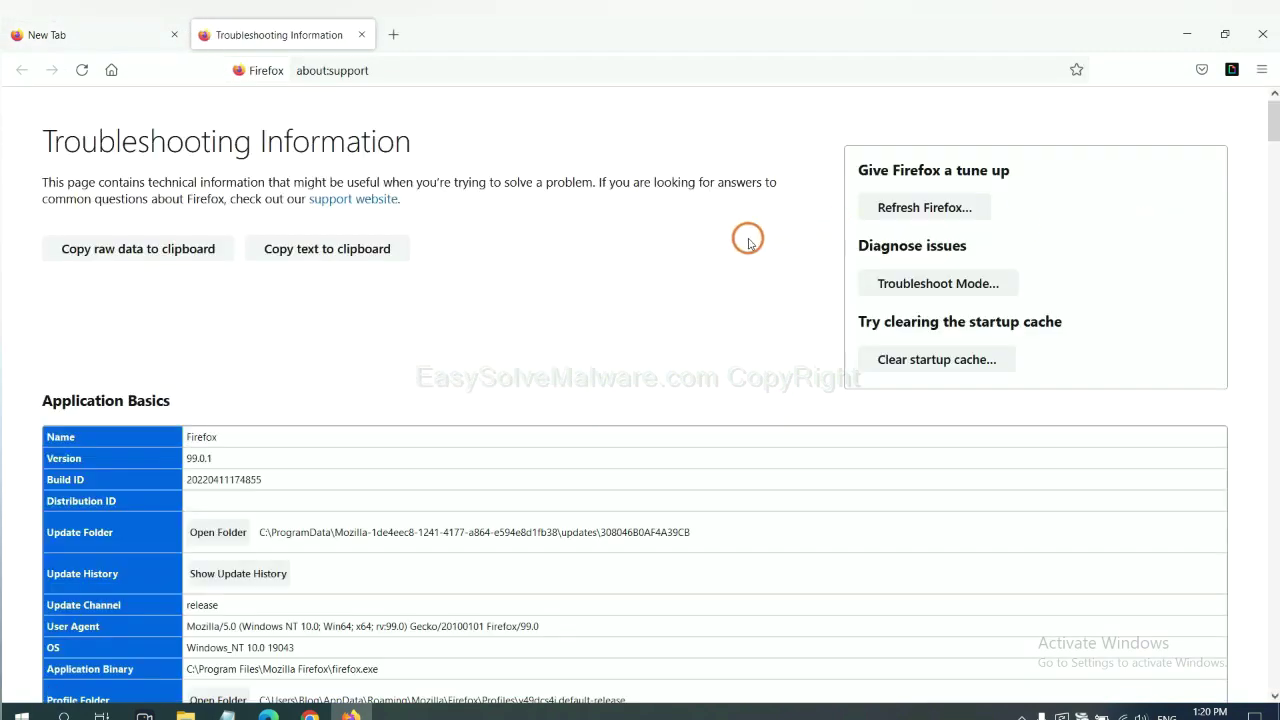
click(901, 213)
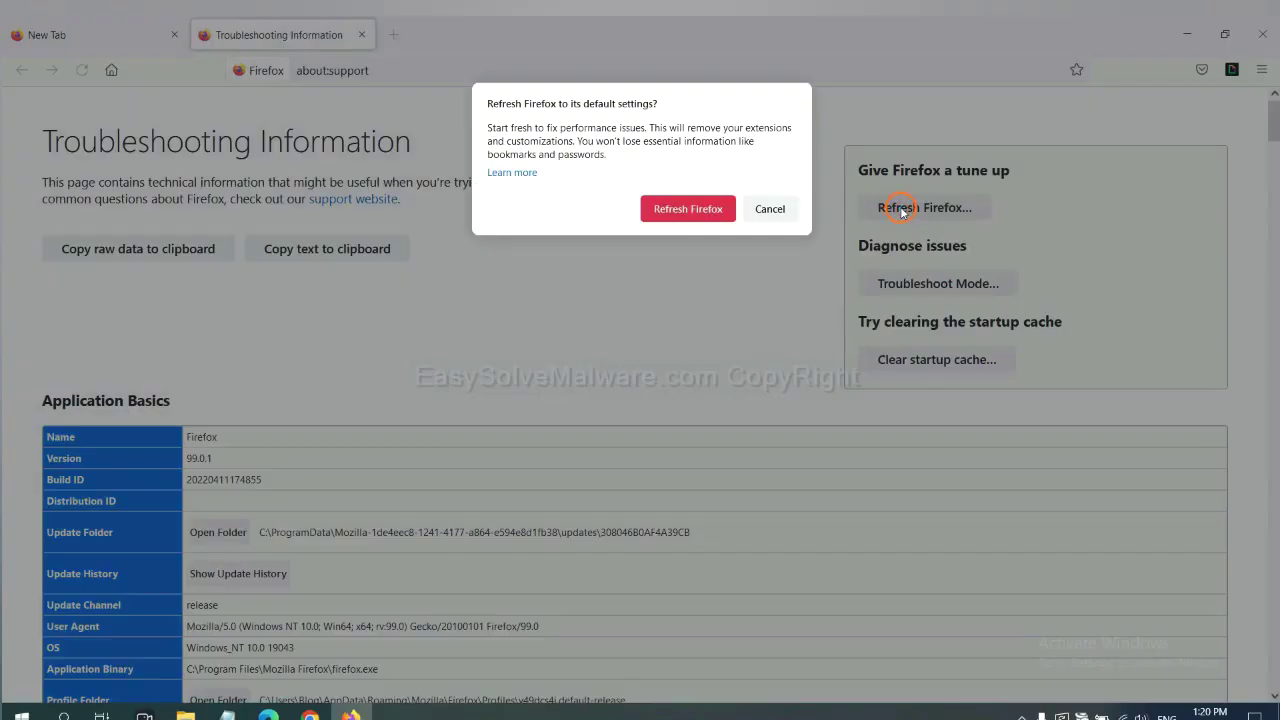
click(697, 215)
Search Edge settings for 'reset' and open 'Restore settings to their default values'.
click(268, 714)
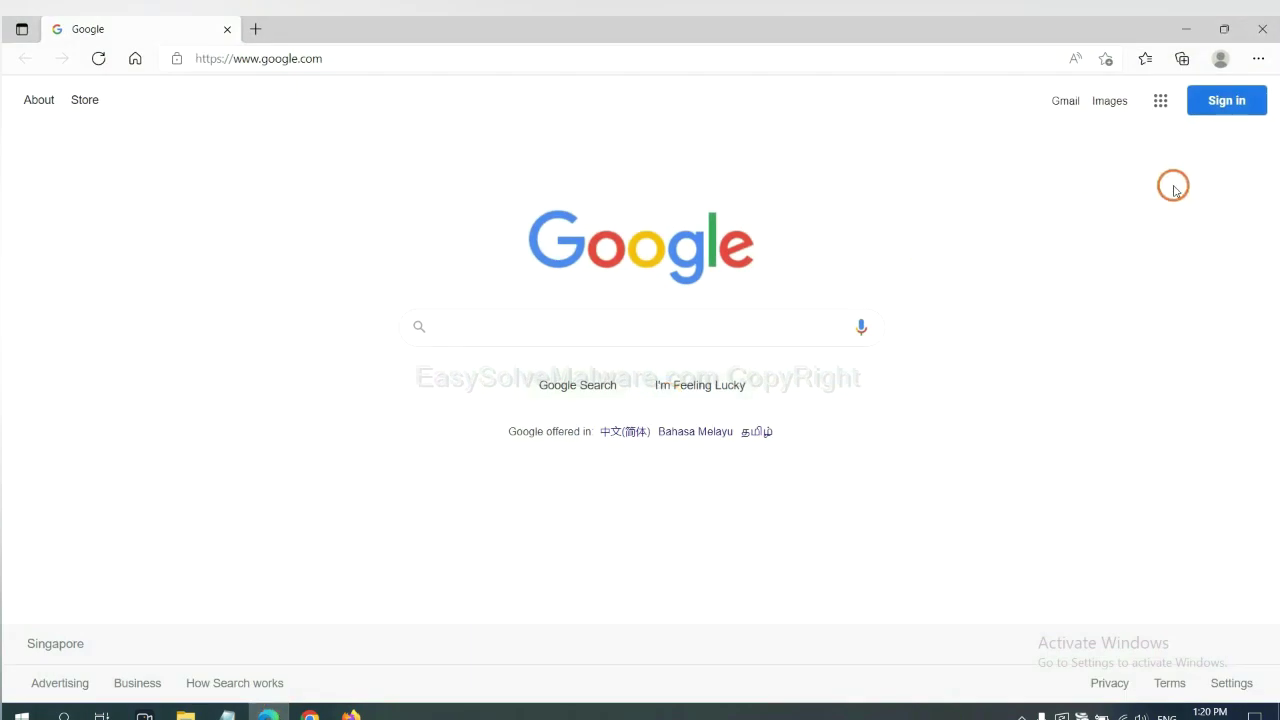
click(1258, 60)
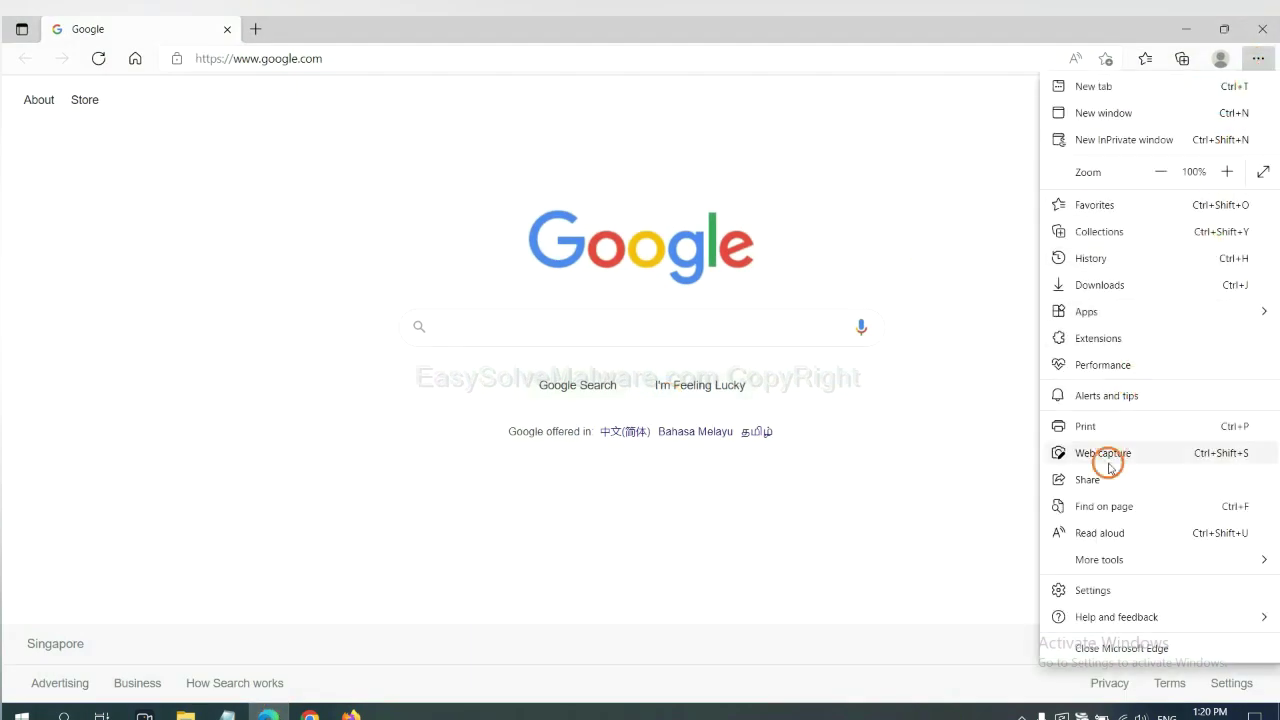
click(1100, 590)
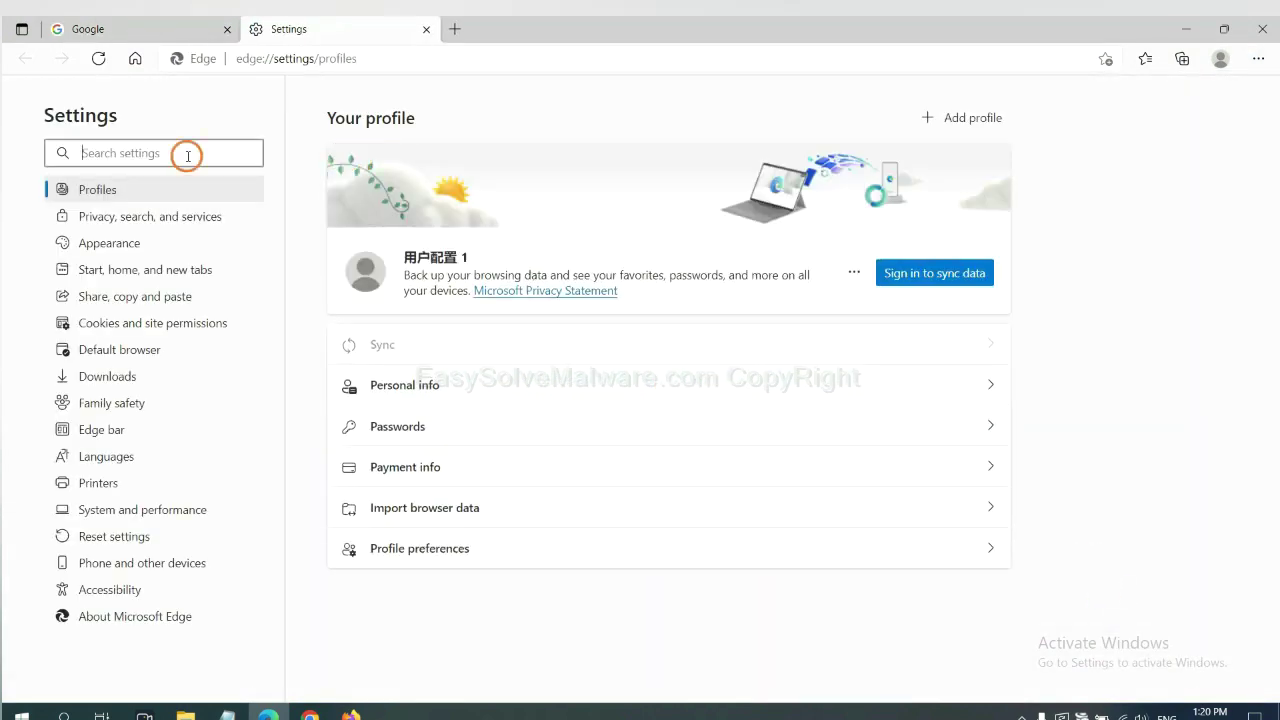
text(re)
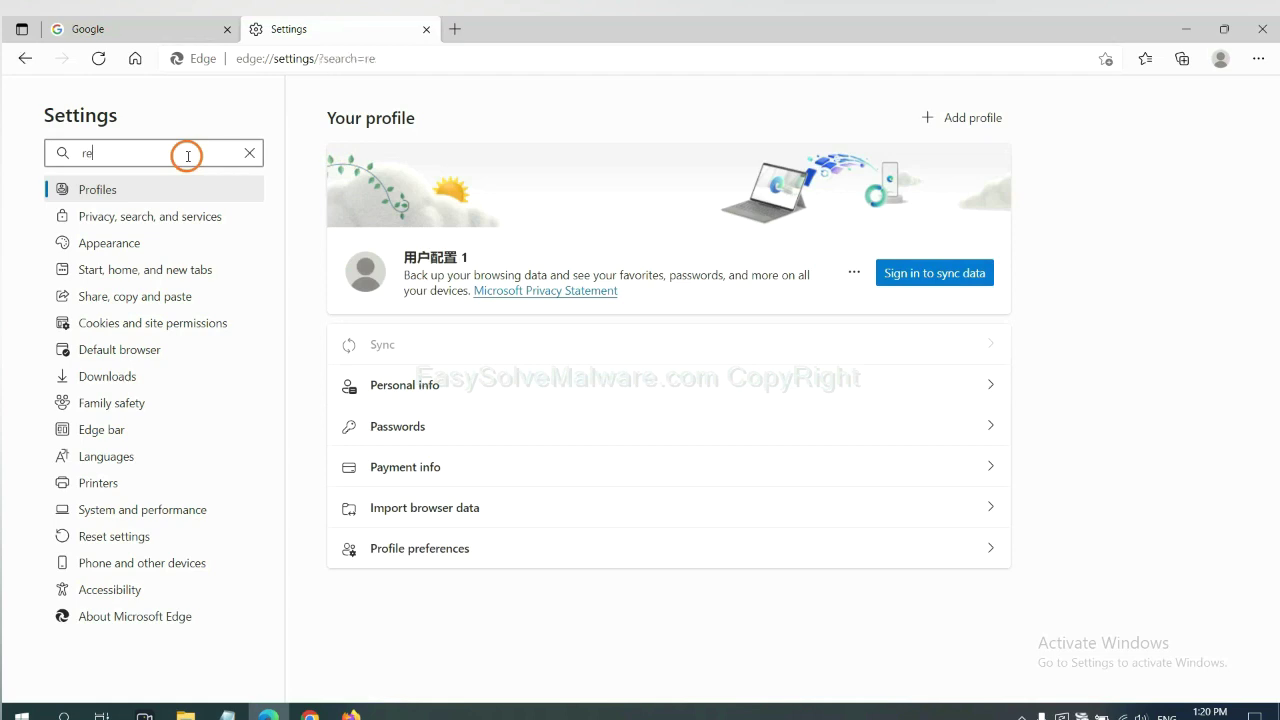
text(set)
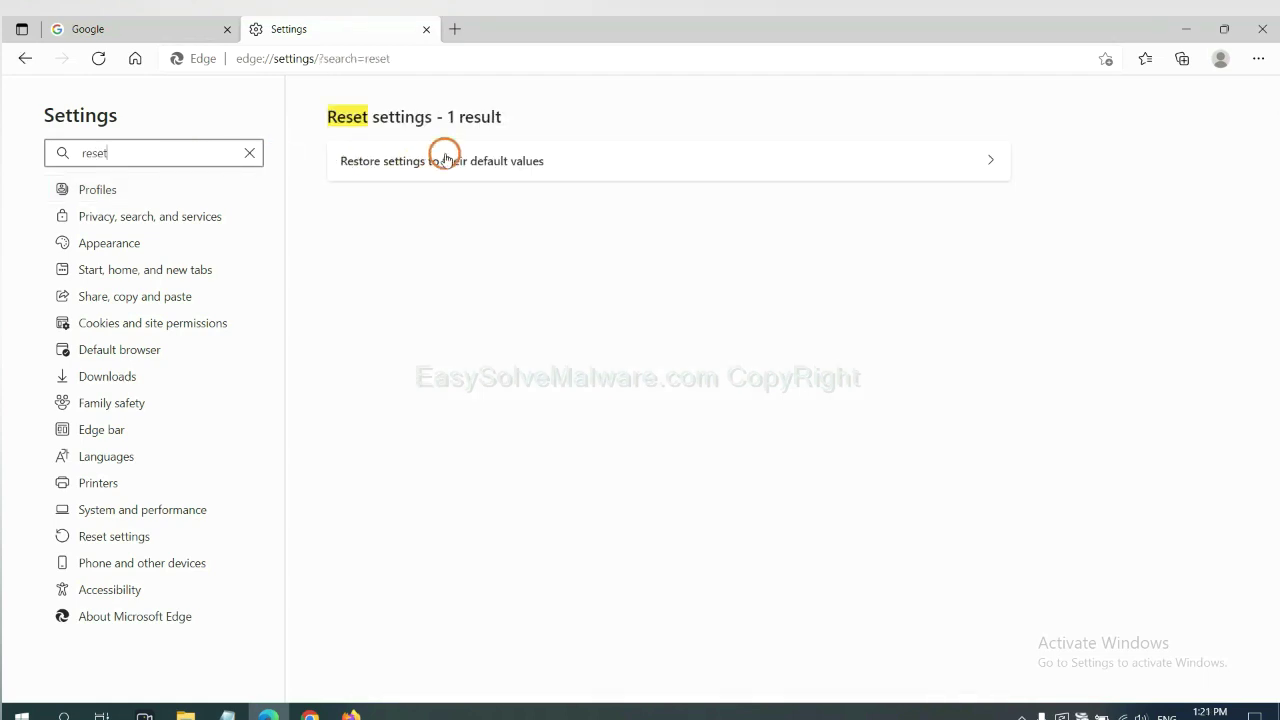
click(450, 156)
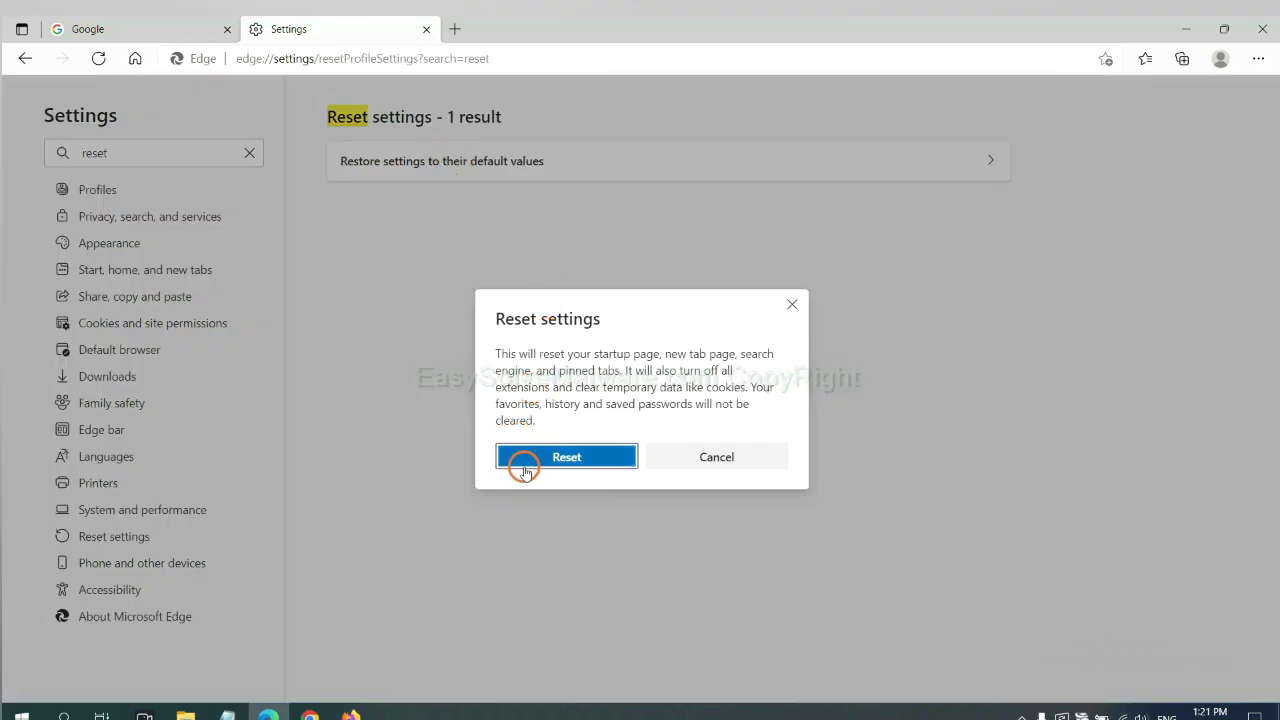